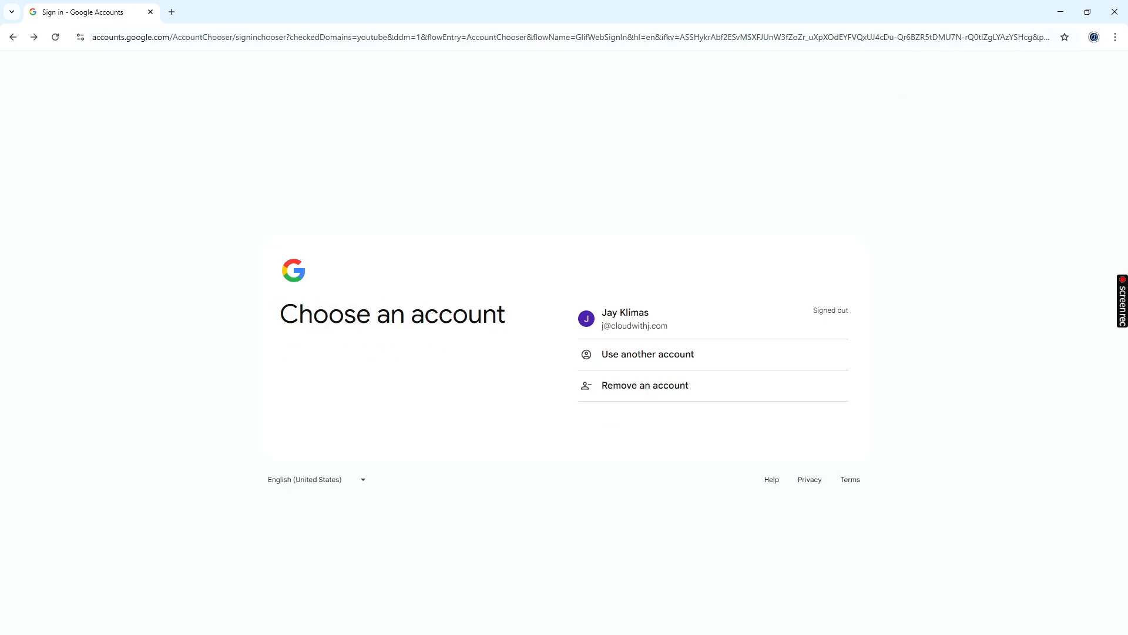
# - Sign in with the existing Google account by pasting the account password and submitting it
pyautogui.click(635, 319)
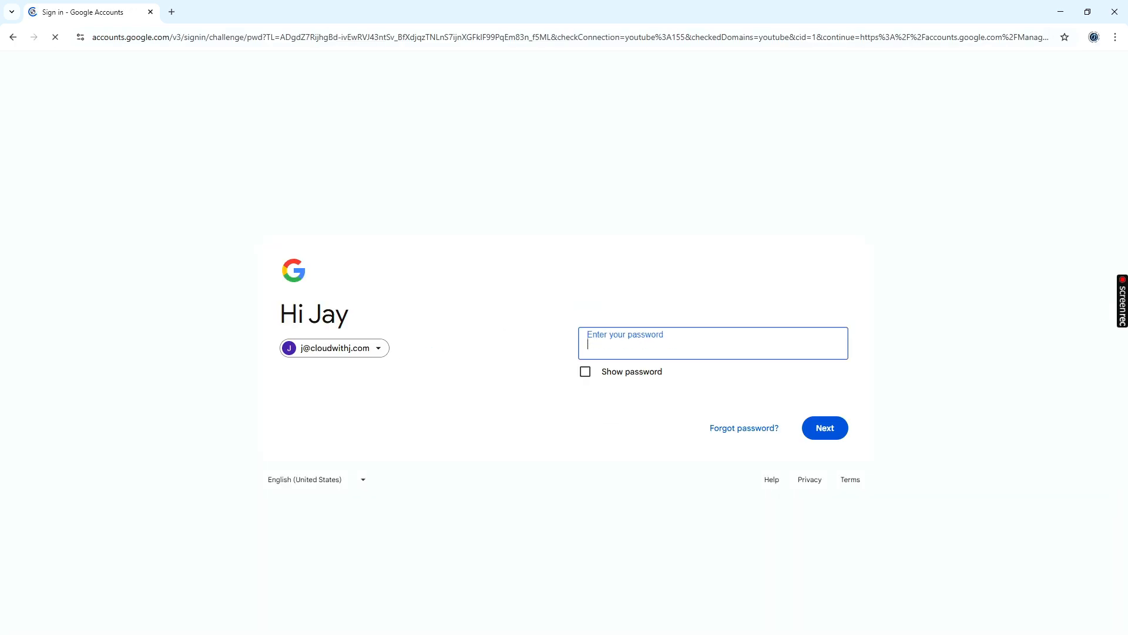
pyautogui.hotkey('ctrl', 'v')
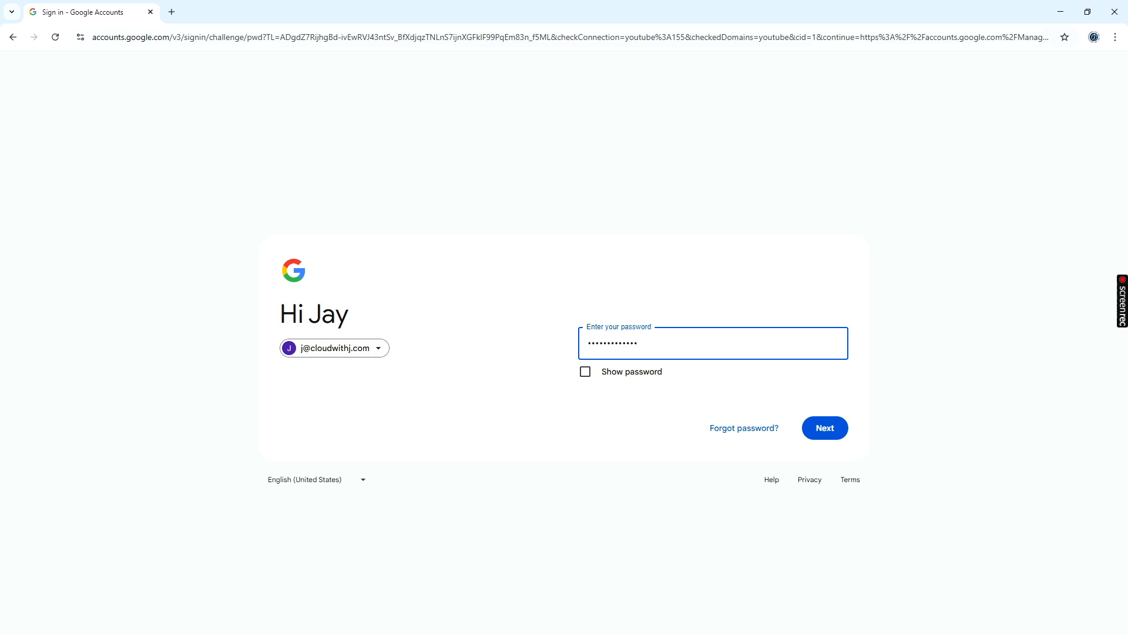
pyautogui.press('Return')
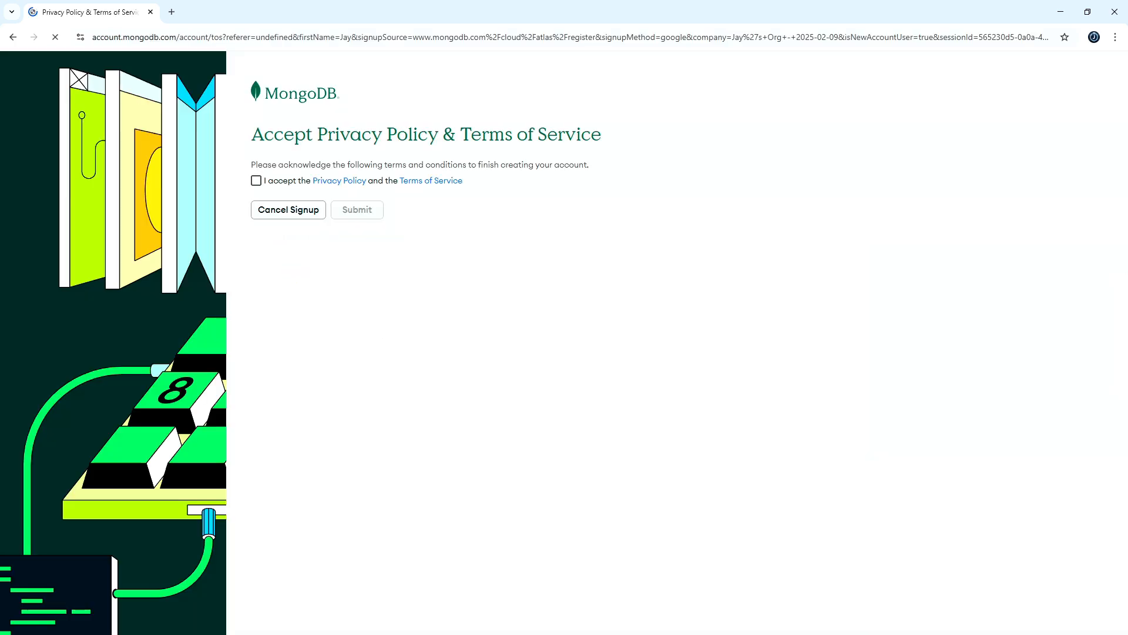
# - Accept the Privacy Policy and Terms of Service and submit to finish creating the account
pyautogui.click(257, 181)
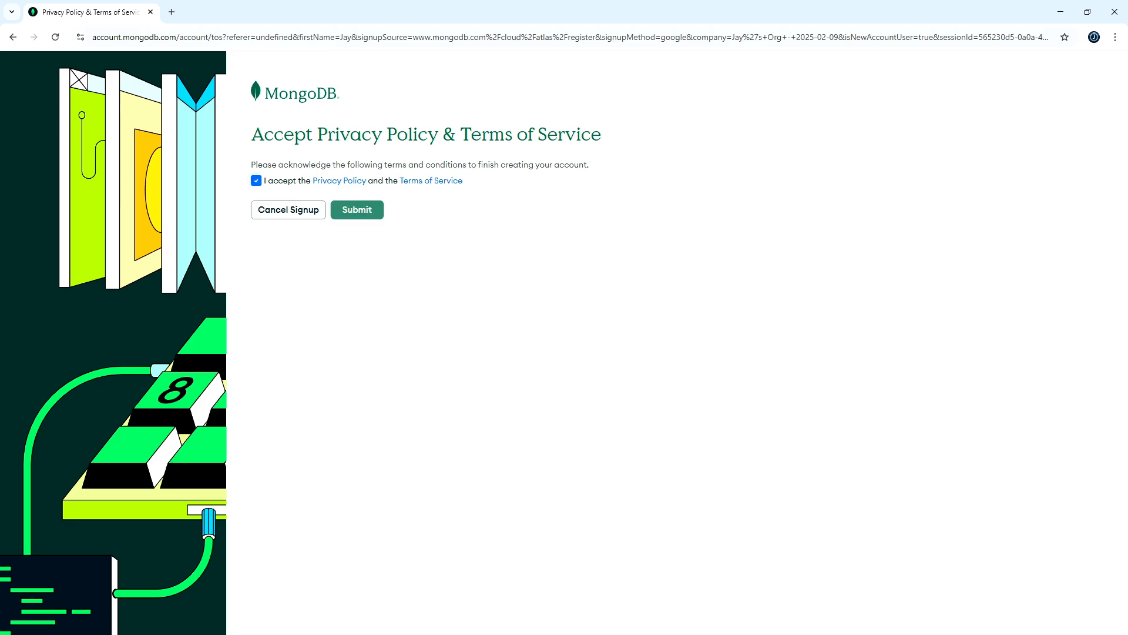
pyautogui.click(357, 209)
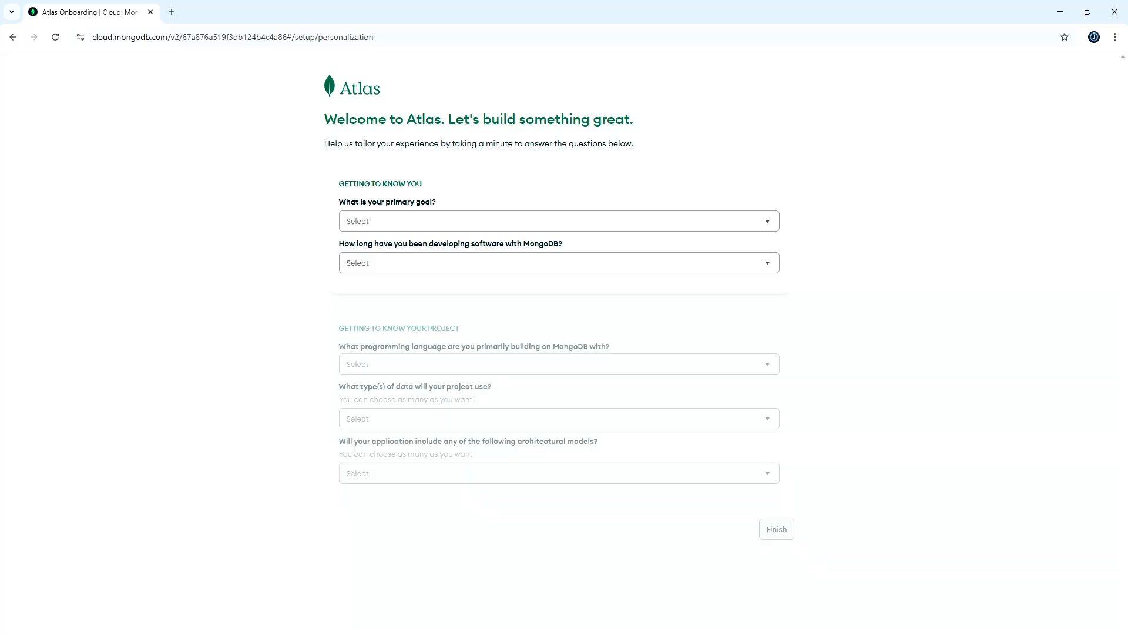
# - Answer the onboarding questions with primary goal Learn MongoDB and experience More than a year
pyautogui.click(559, 221)
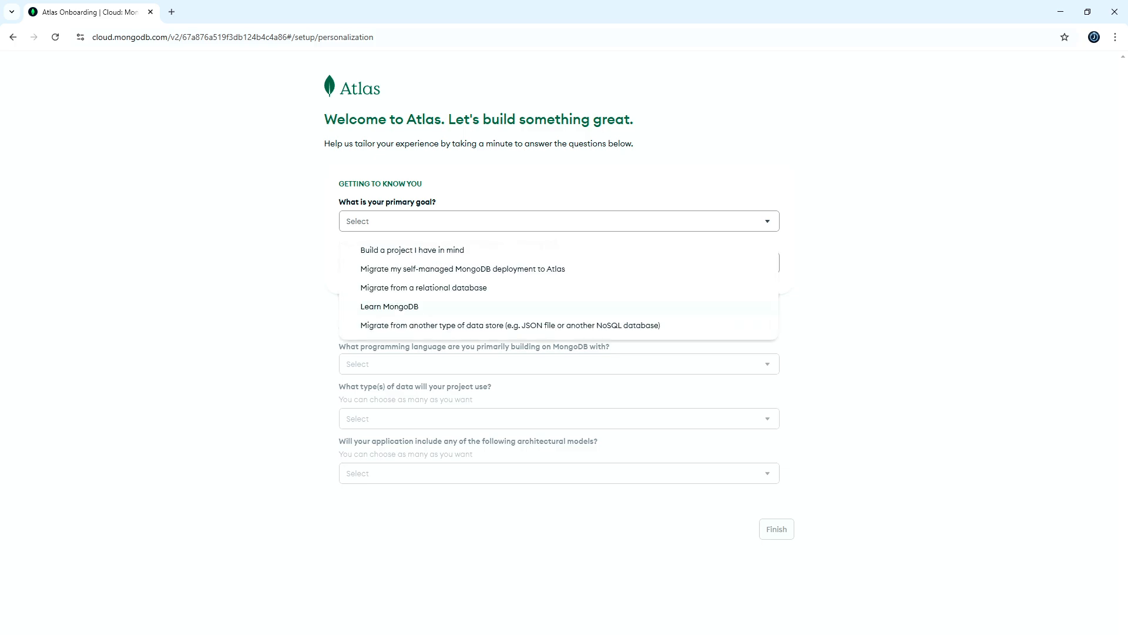
pyautogui.click(389, 307)
pyautogui.click(559, 263)
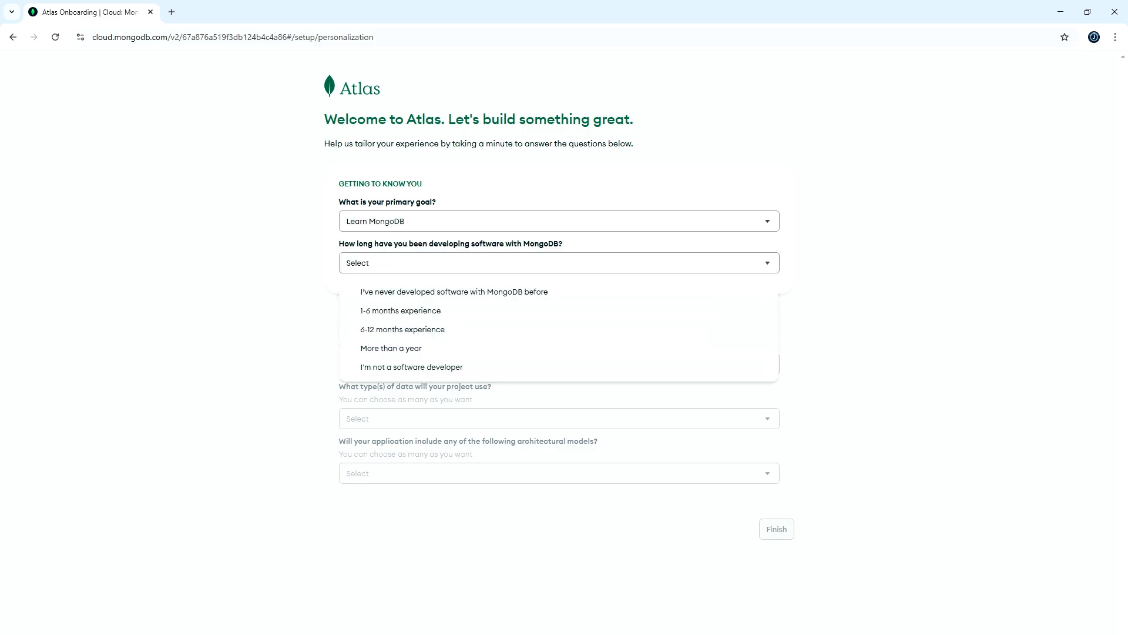
pyautogui.click(391, 348)
# - Set the programming language to Java and the project data type to Not sure / None
pyautogui.click(559, 364)
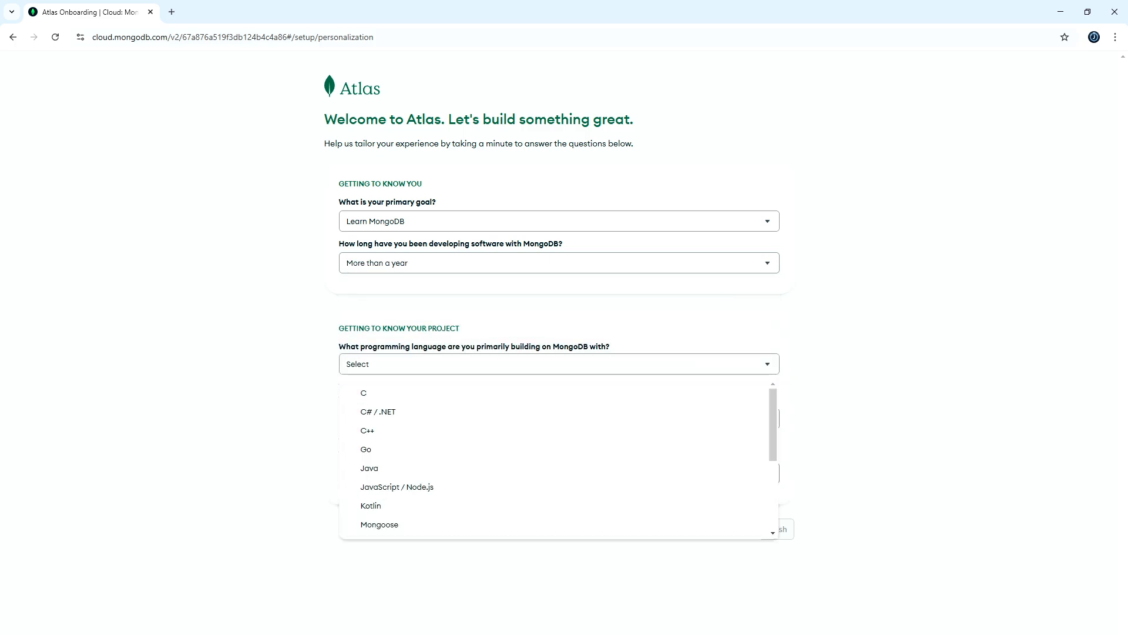
pyautogui.click(369, 468)
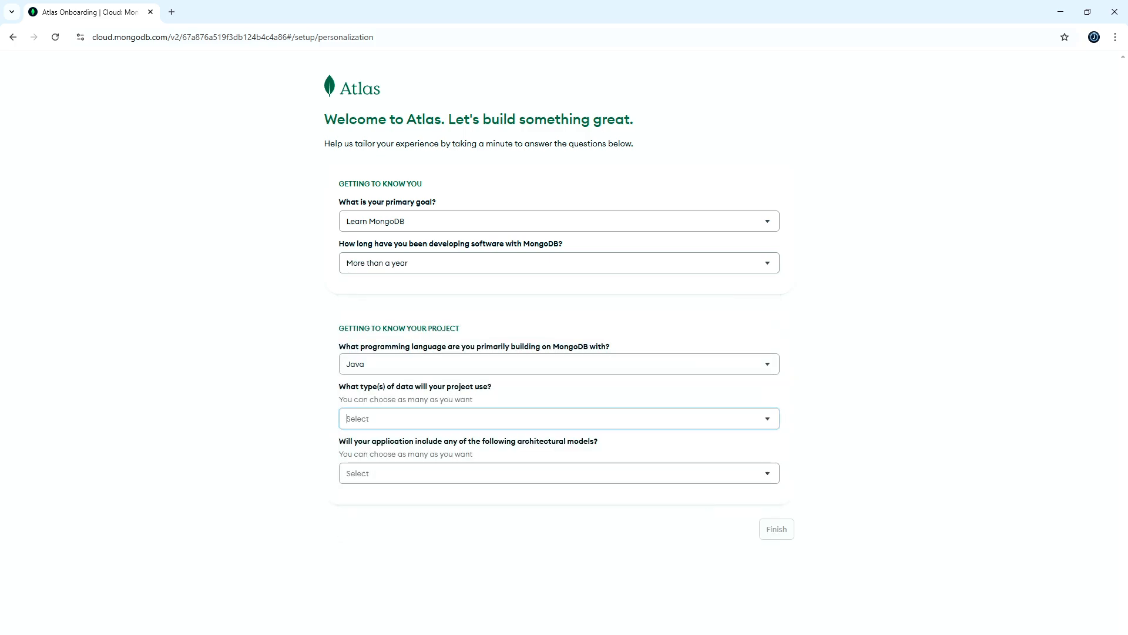
pyautogui.click(347, 418)
pyautogui.press('Down')
pyautogui.press('Down')
pyautogui.press('Down')
pyautogui.press('Down')
pyautogui.press('Down')
pyautogui.press('Down')
pyautogui.press('Down')
pyautogui.press('Down')
pyautogui.press('Return')
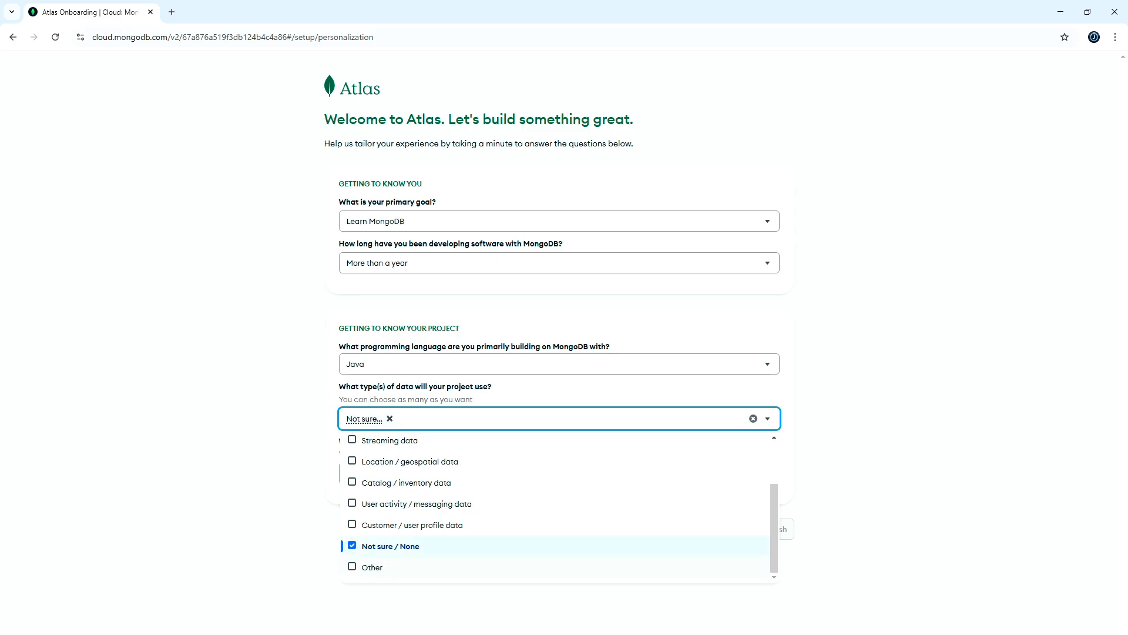
# - Choose Microservices as the architectural model and finish the onboarding survey
pyautogui.press('Tab')
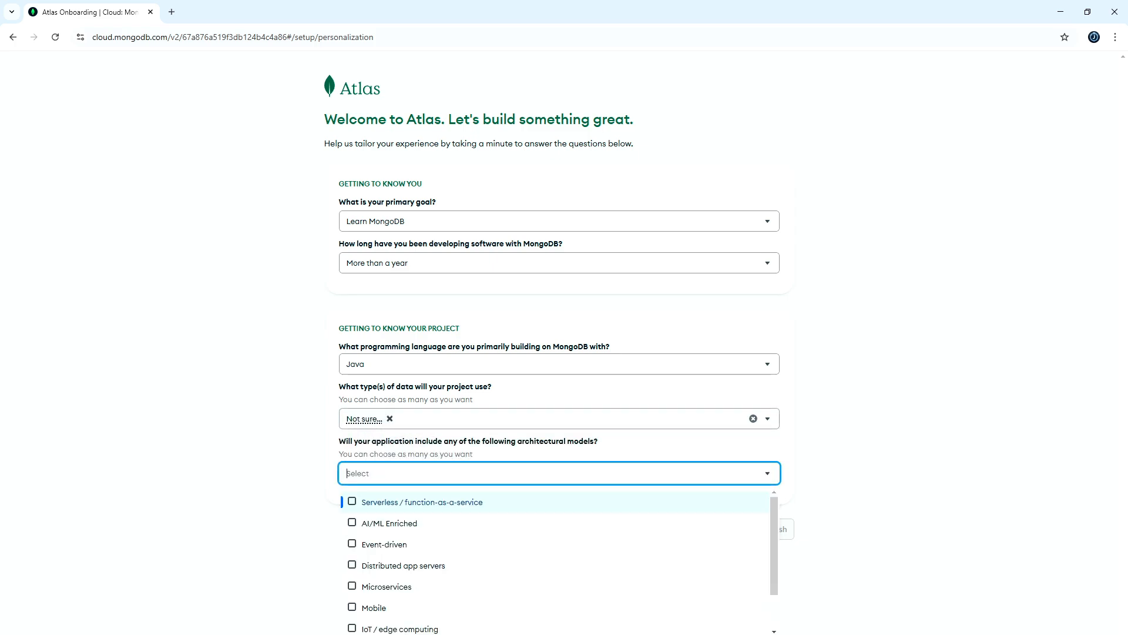
pyautogui.press('Down')
pyautogui.press('Down')
pyautogui.press('Down')
pyautogui.press('Down')
pyautogui.press('Return')
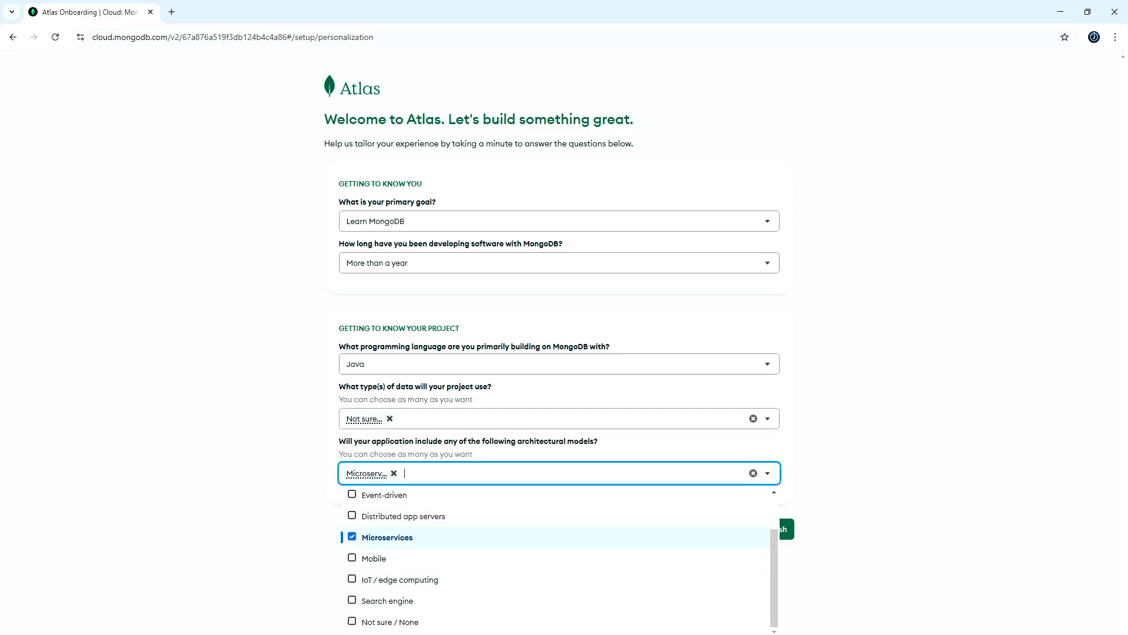
pyautogui.press('Escape')
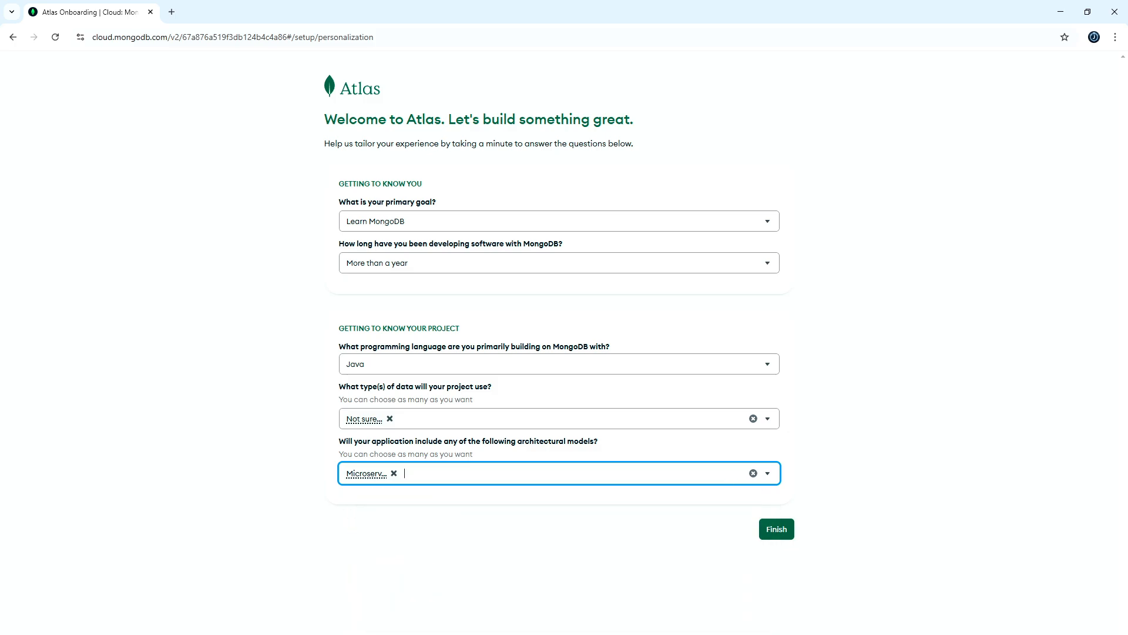
pyautogui.press('Tab')
pyautogui.press('Return')
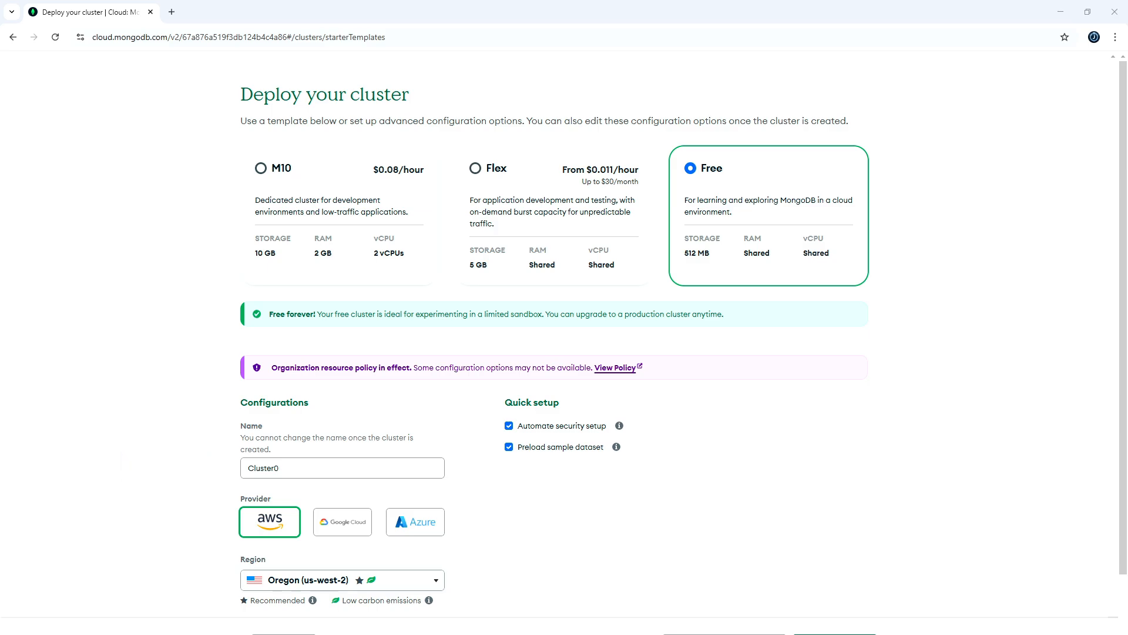
# - Name the free cluster cloudwithj-cluster before deploying it
pyautogui.click(283, 468)
pyautogui.hotkey('ctrl', 'a')
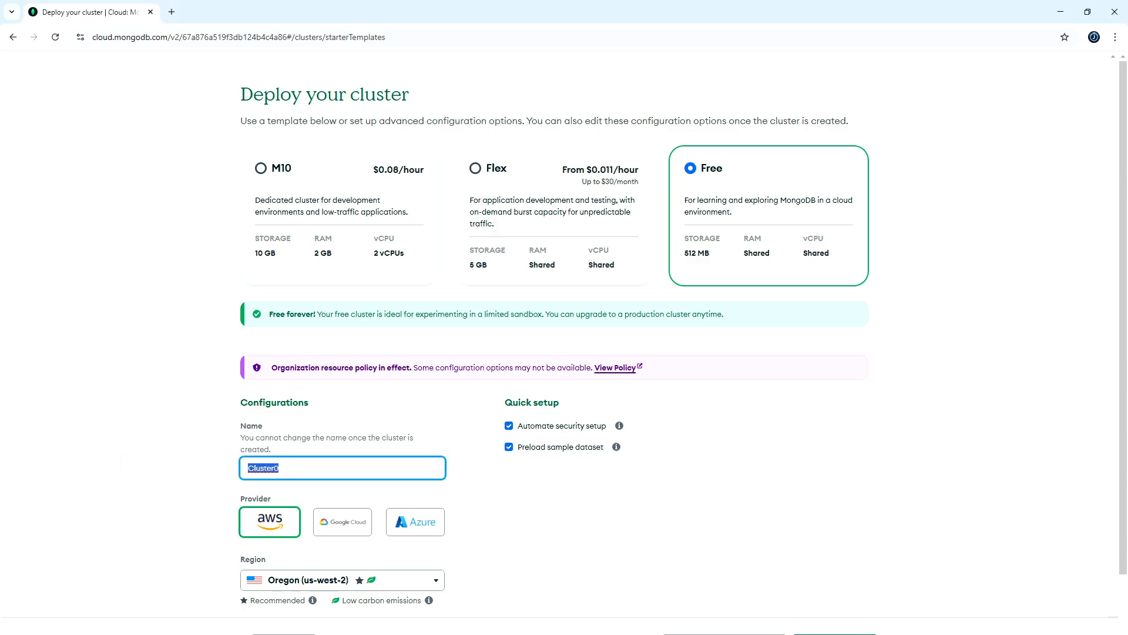
pyautogui.press('BackSpace')
pyautogui.write('cloudwithj-cluster')
pyautogui.moveTo(619, 426)
pyautogui.moveTo(616, 447)
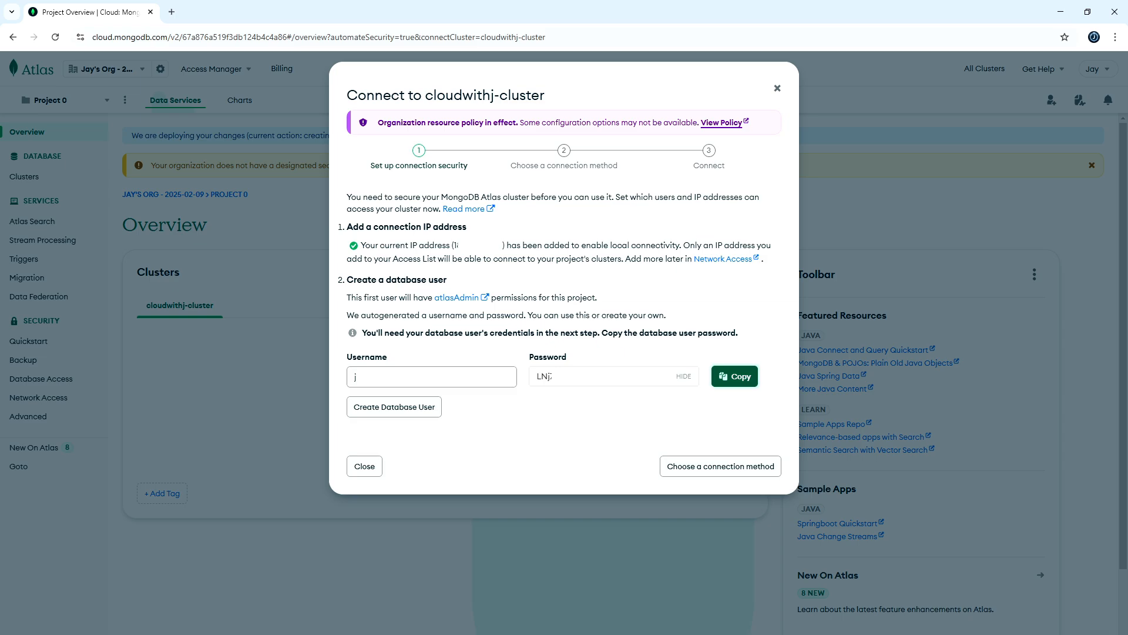
# - Copy the autogenerated database user password and proceed to choosing a connection method
pyautogui.click(735, 376)
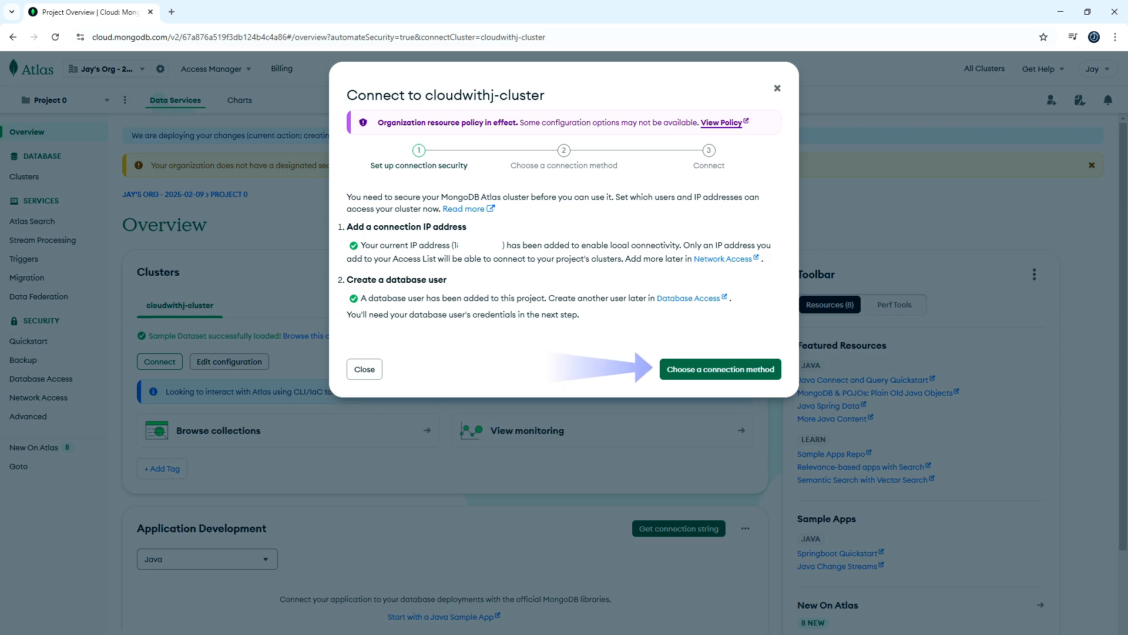
pyautogui.click(721, 369)
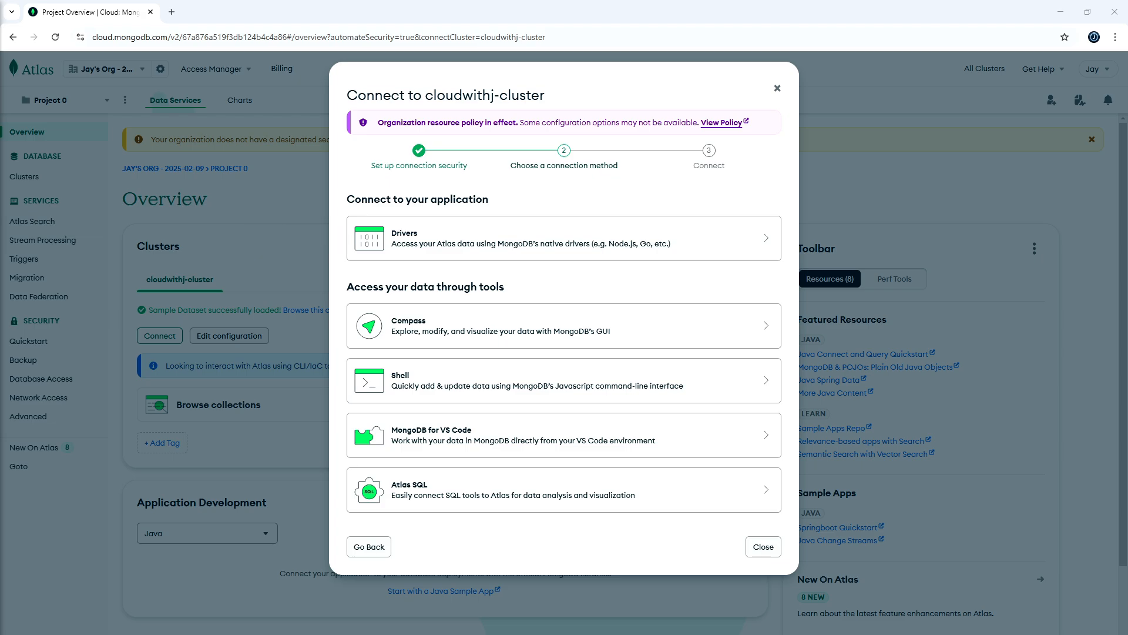
# - Choose the Drivers connection method and copy the Java connection string
pyautogui.click(564, 238)
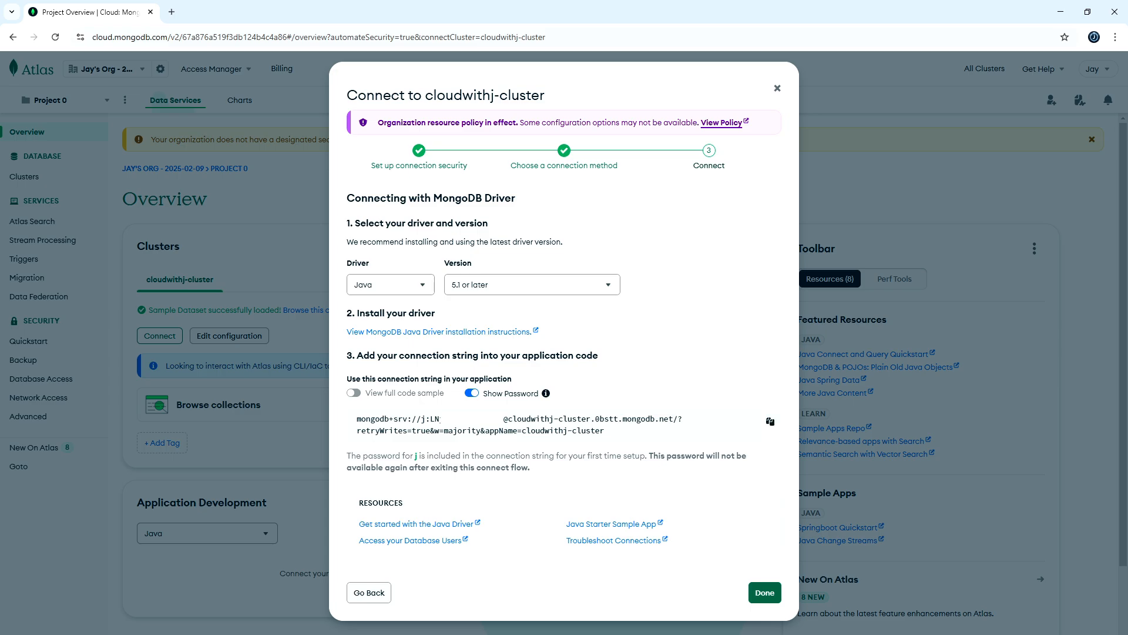
pyautogui.click(770, 421)
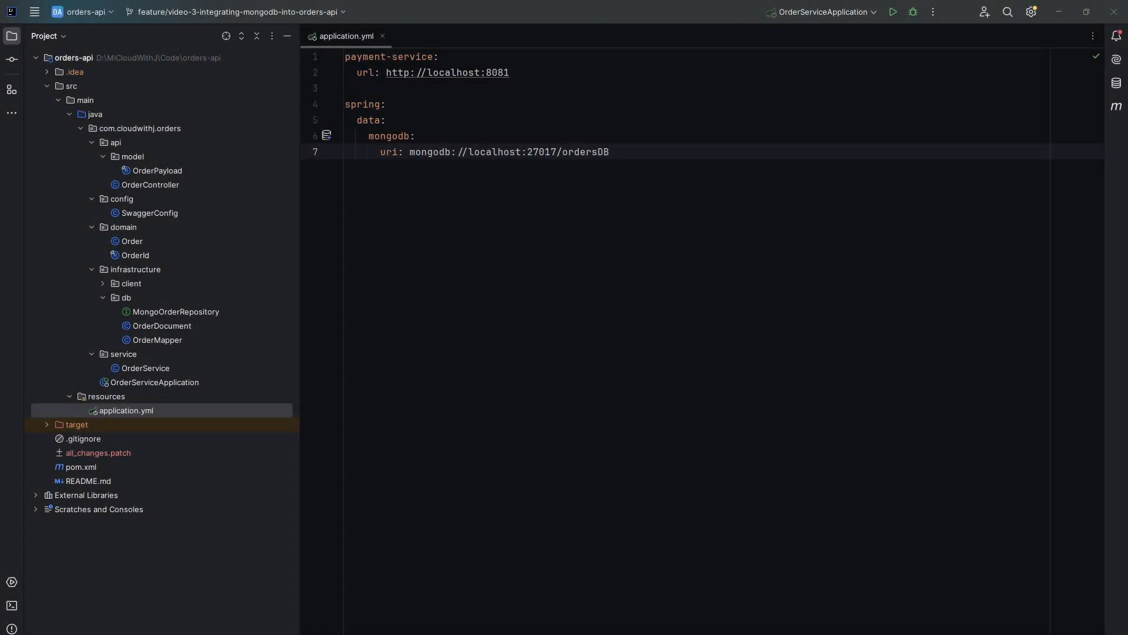
# - Switch to IntelliJ IDEA and rename application.yml to application-local.yml
pyautogui.rightClick(152, 410)
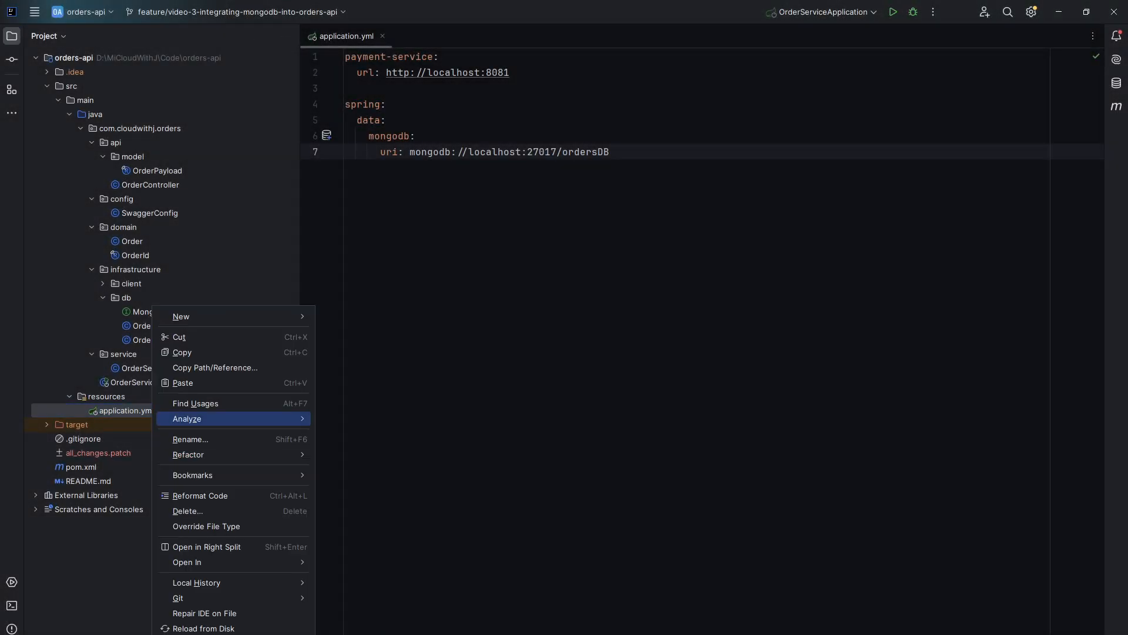
pyautogui.moveTo(188, 454)
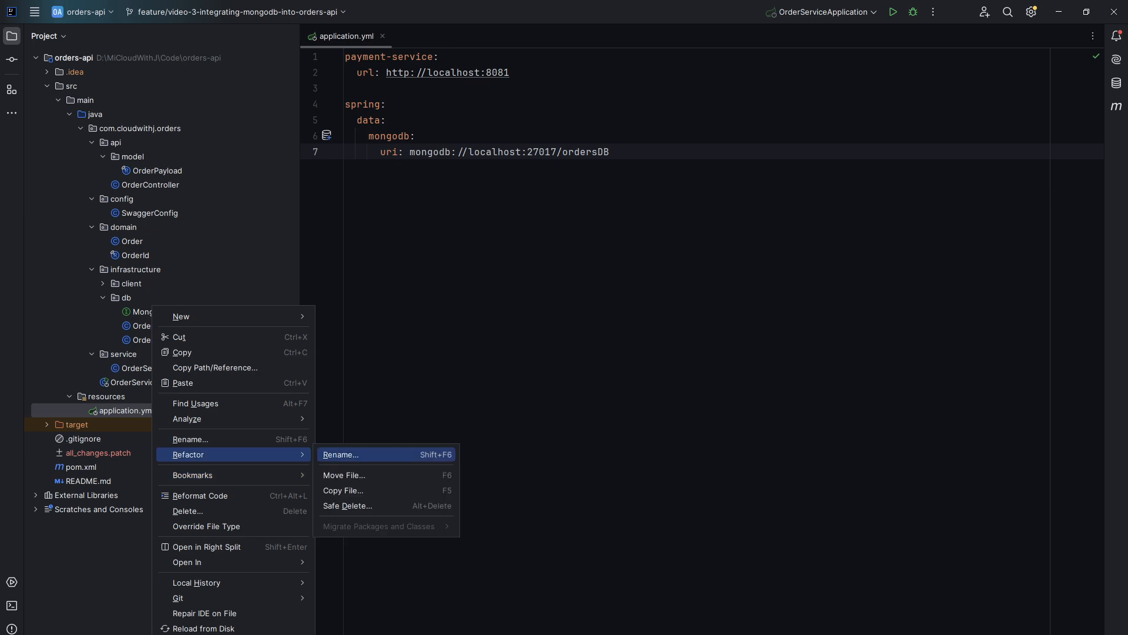
pyautogui.click(353, 454)
pyautogui.press('Right')
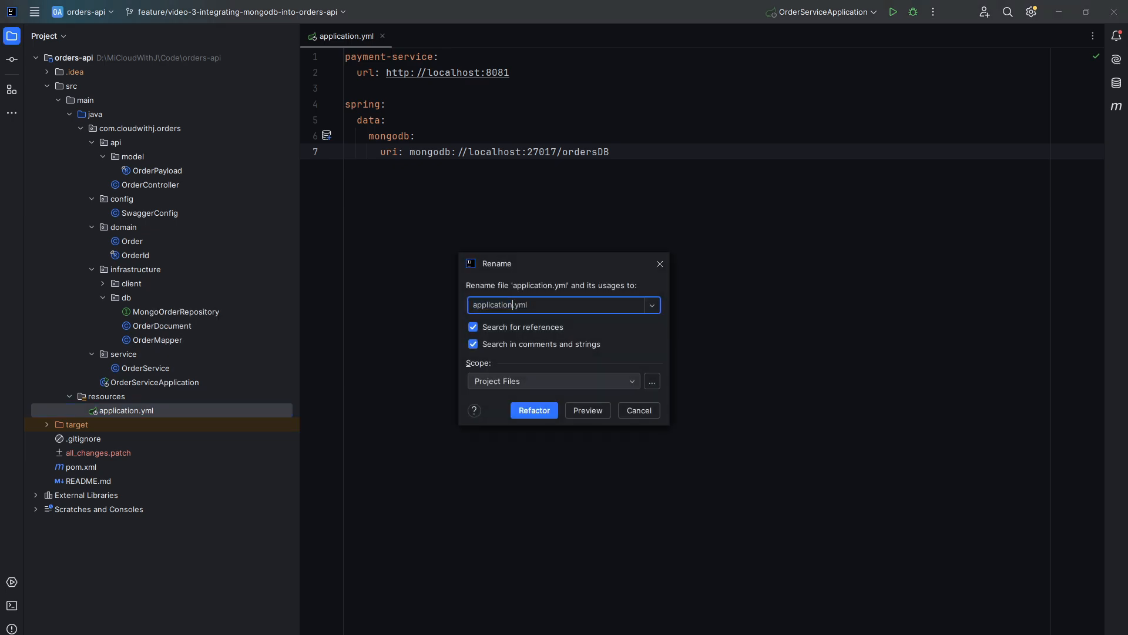
pyautogui.write('-local')
pyautogui.press('Return')
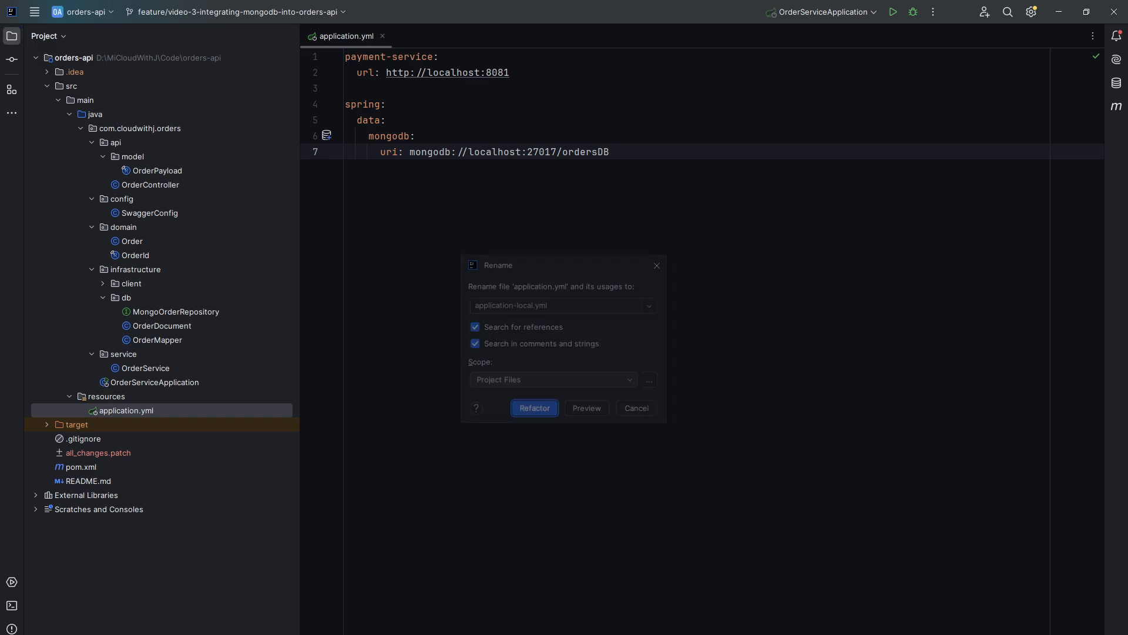
# - Create a new file named application-atlas.yml in the resources folder
pyautogui.rightClick(124, 396)
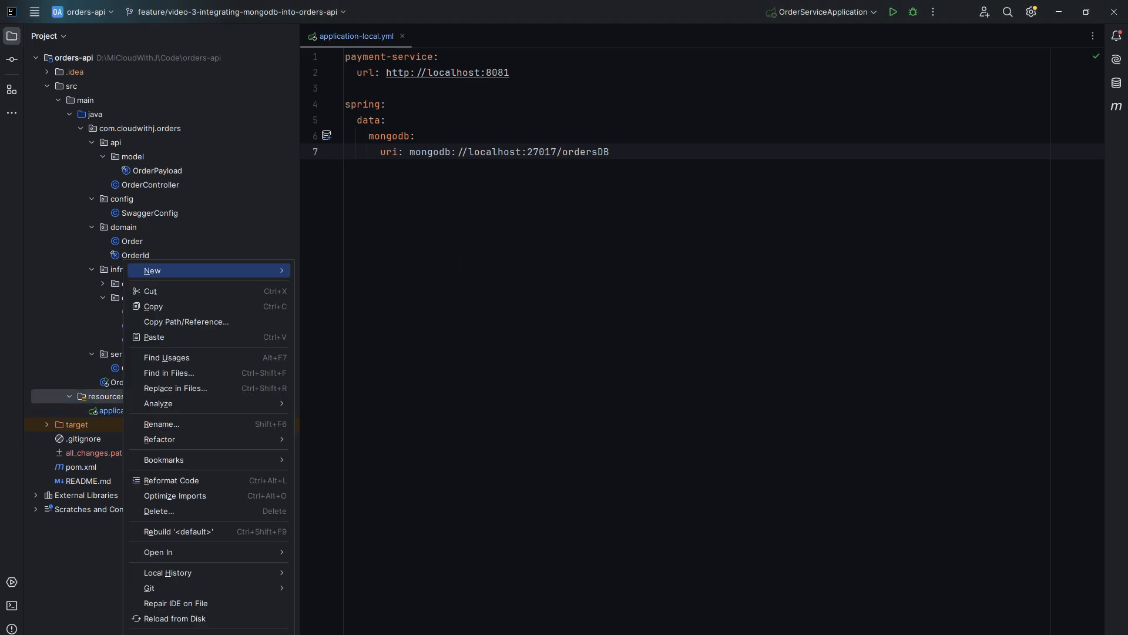
pyautogui.press('Return')
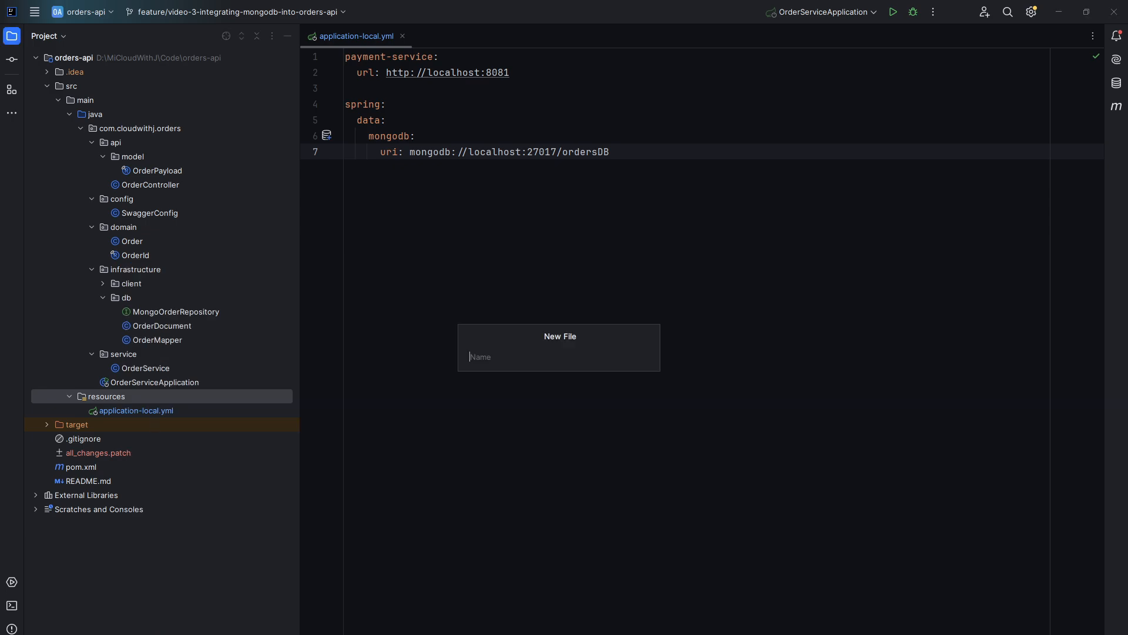
pyautogui.write('application-atlas')
pyautogui.press('Return')
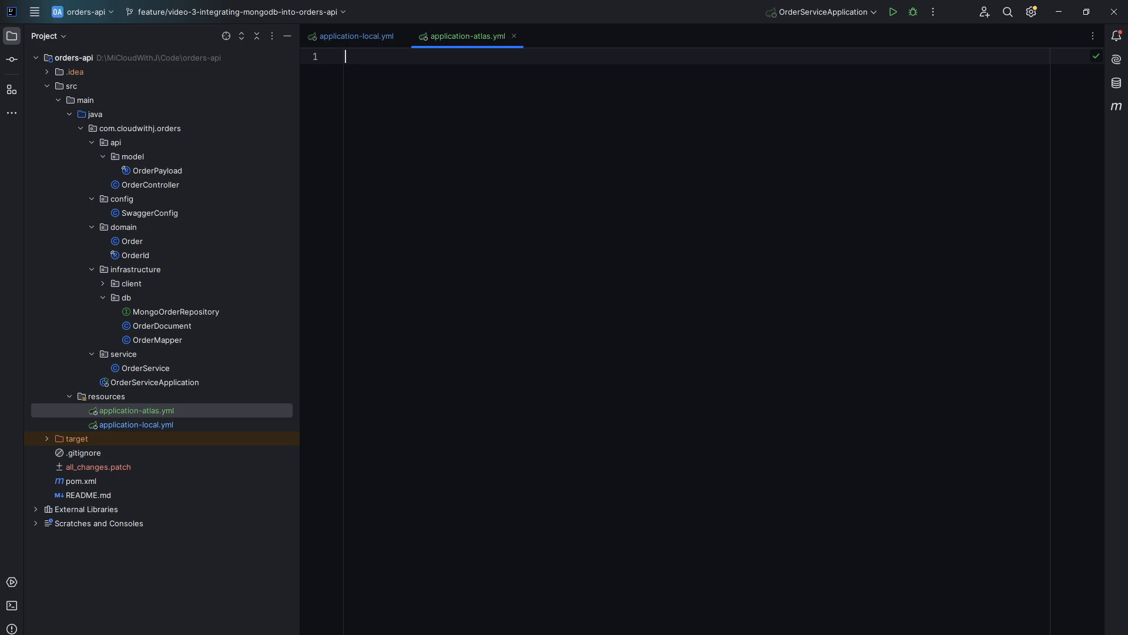
# - Remove the payment-service block from application-local.yml, leaving only the spring data mongodb settings
pyautogui.doubleClick(136, 425)
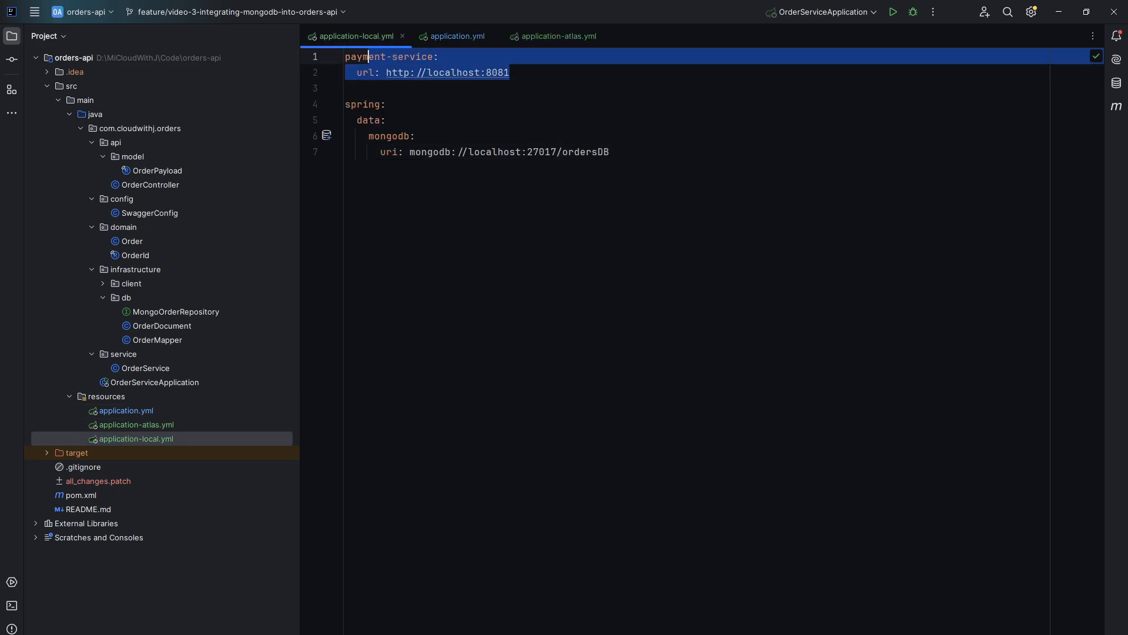
pyautogui.moveTo(510, 72); pyautogui.dragTo(345, 56)
pyautogui.press('BackSpace')
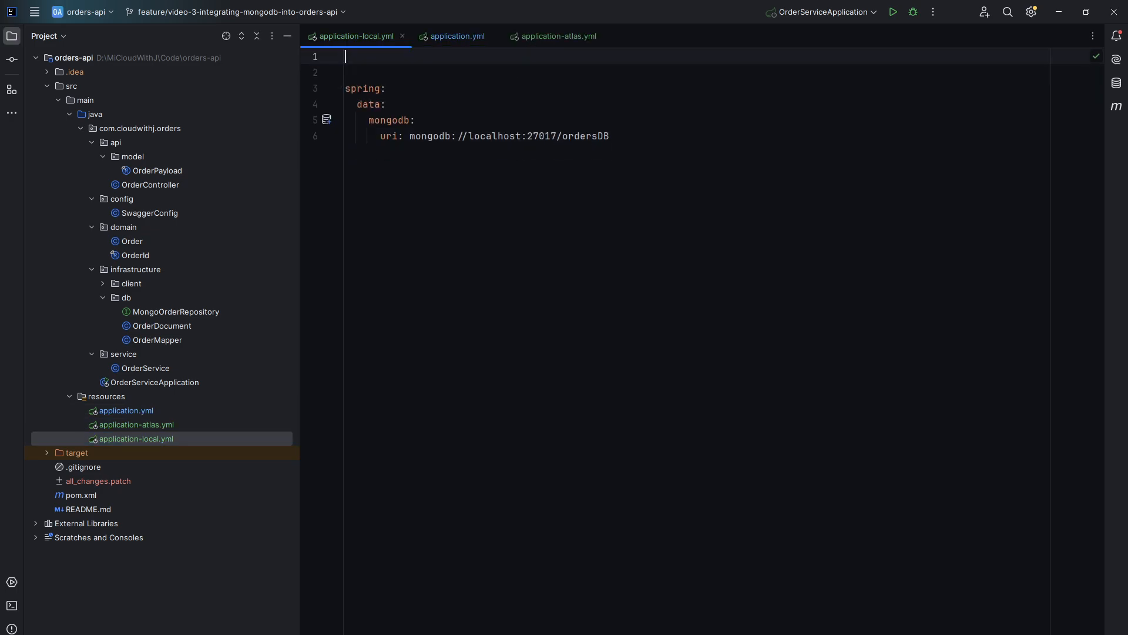
pyautogui.press('Delete')
pyautogui.press('Delete')
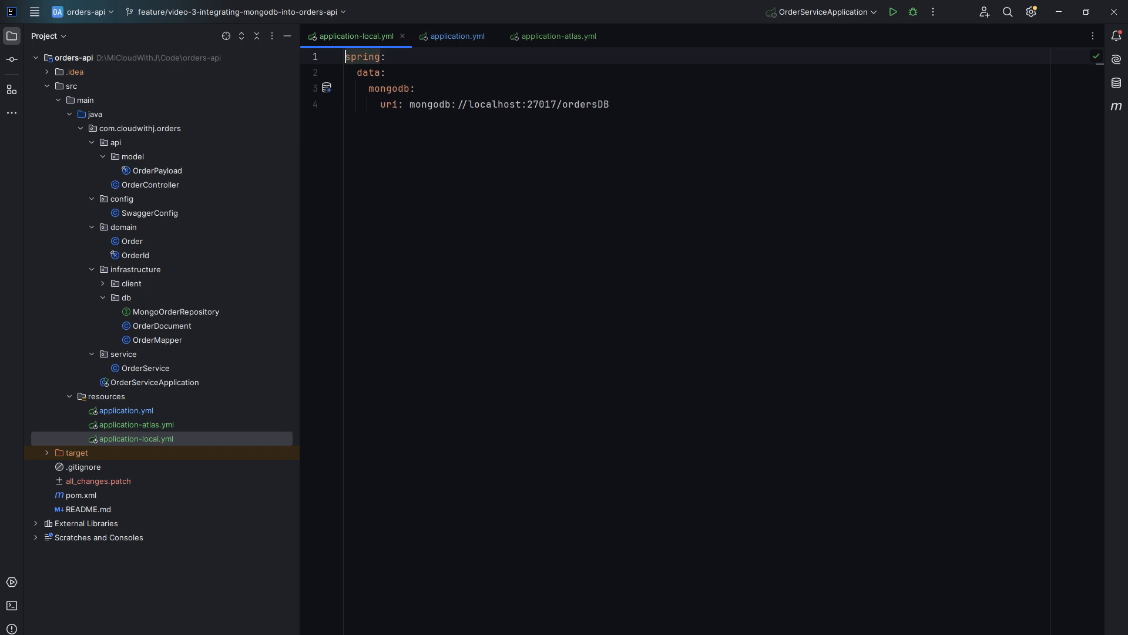
# - Paste the payment-service url configuration into the new application.yml
pyautogui.doubleClick(126, 410)
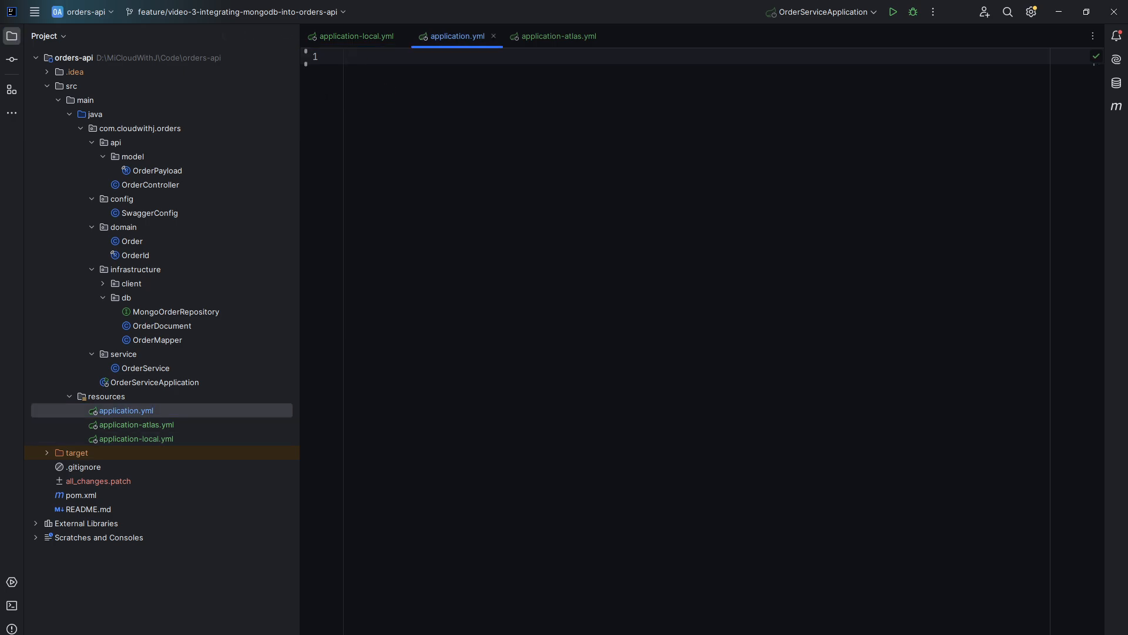
pyautogui.hotkey('ctrl', 'v')
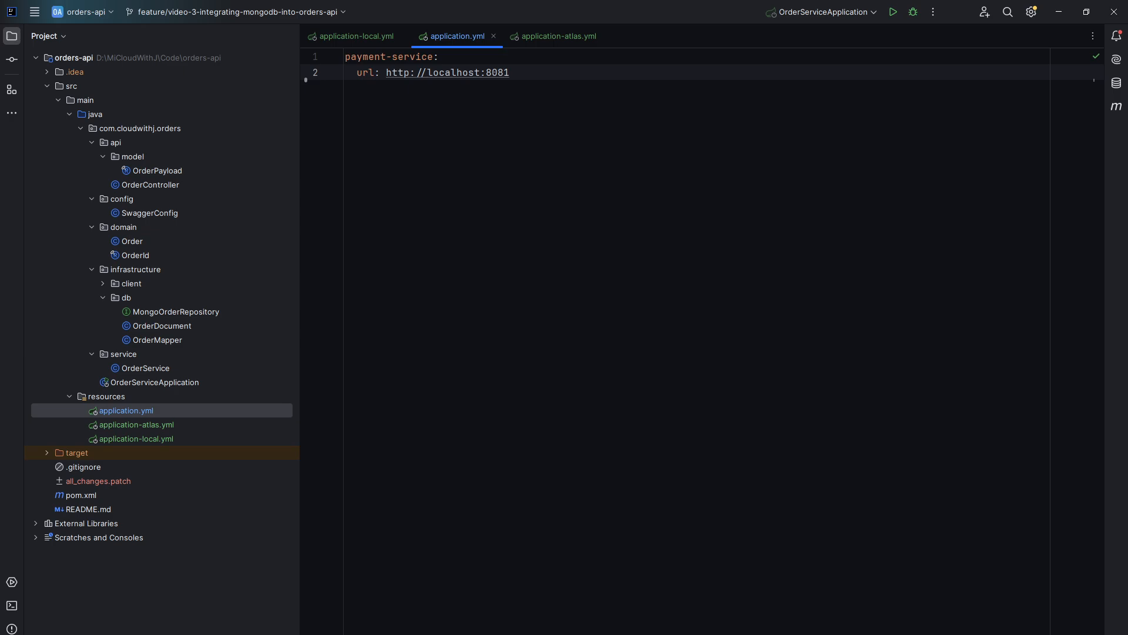
# - Paste the Atlas connection string as the mongodb uri in application-atlas.yml and run the application
pyautogui.hotkey('alt', 'Right')
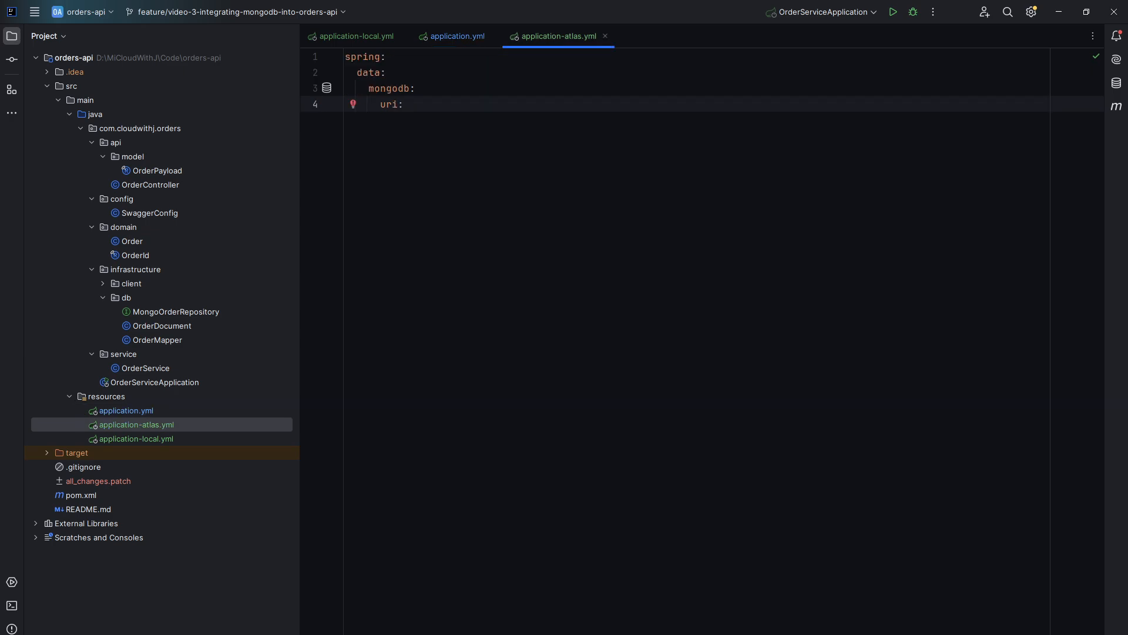
pyautogui.hotkey('ctrl', 'v')
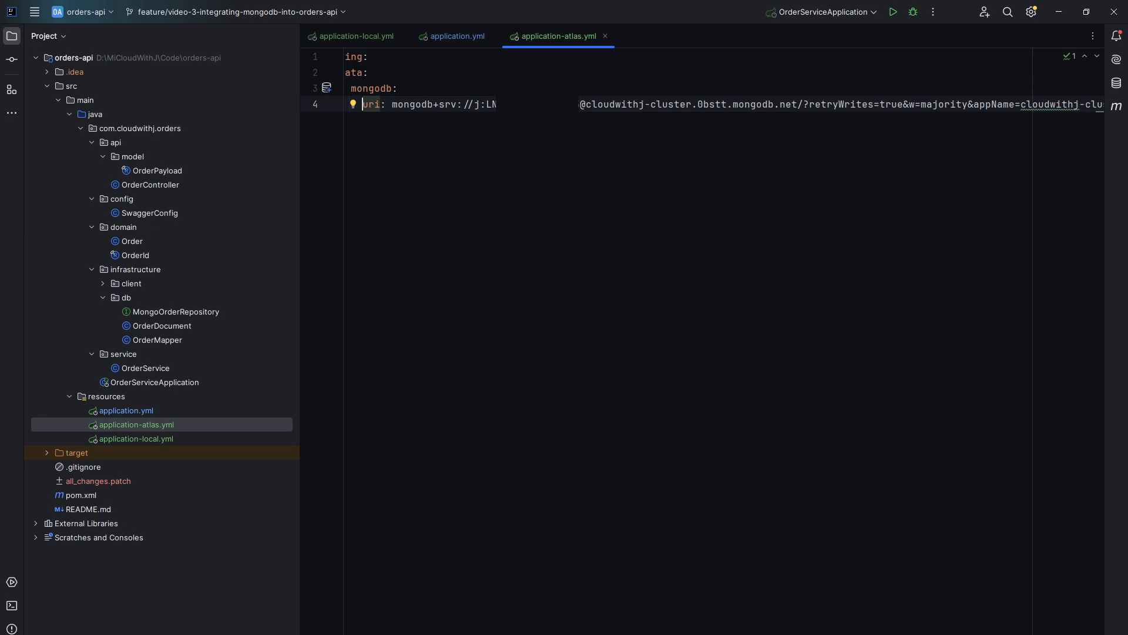
pyautogui.hotkey('shift', 'F10')
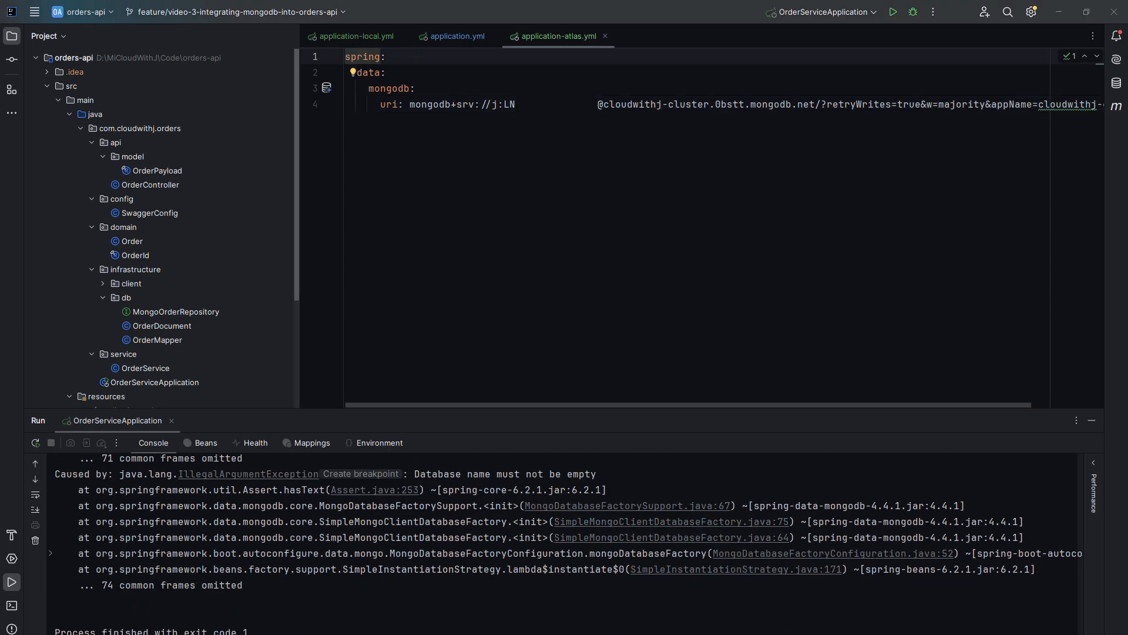
# - Add the database name ordersDB to the Atlas connection string's path and rerun the application
pyautogui.moveTo(596, 474); pyautogui.dragTo(414, 474)
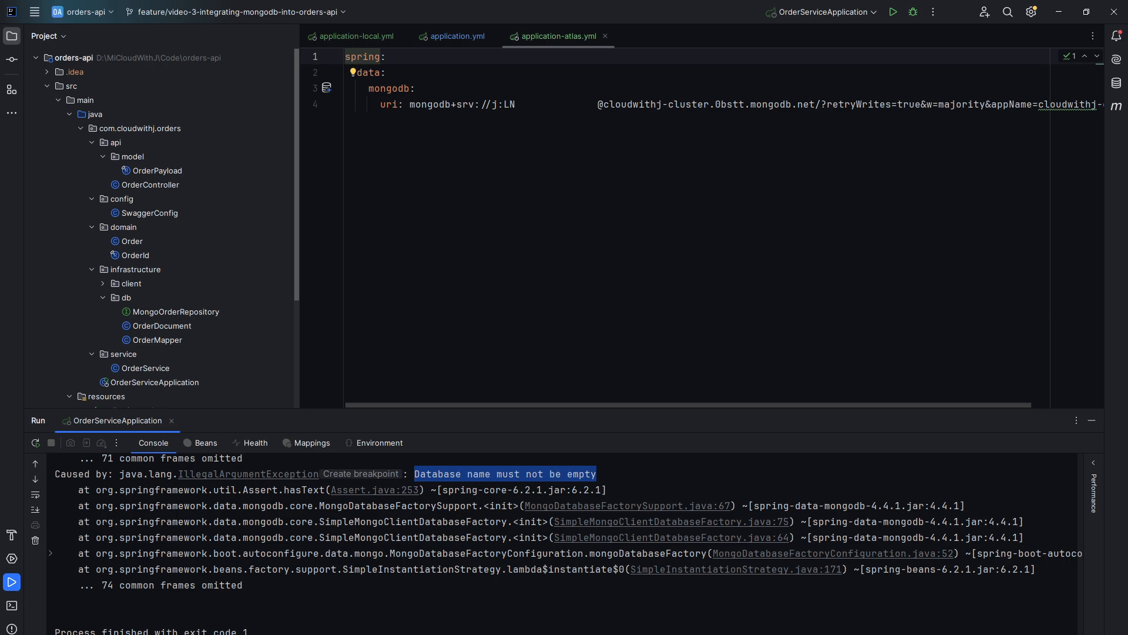
pyautogui.click(821, 104)
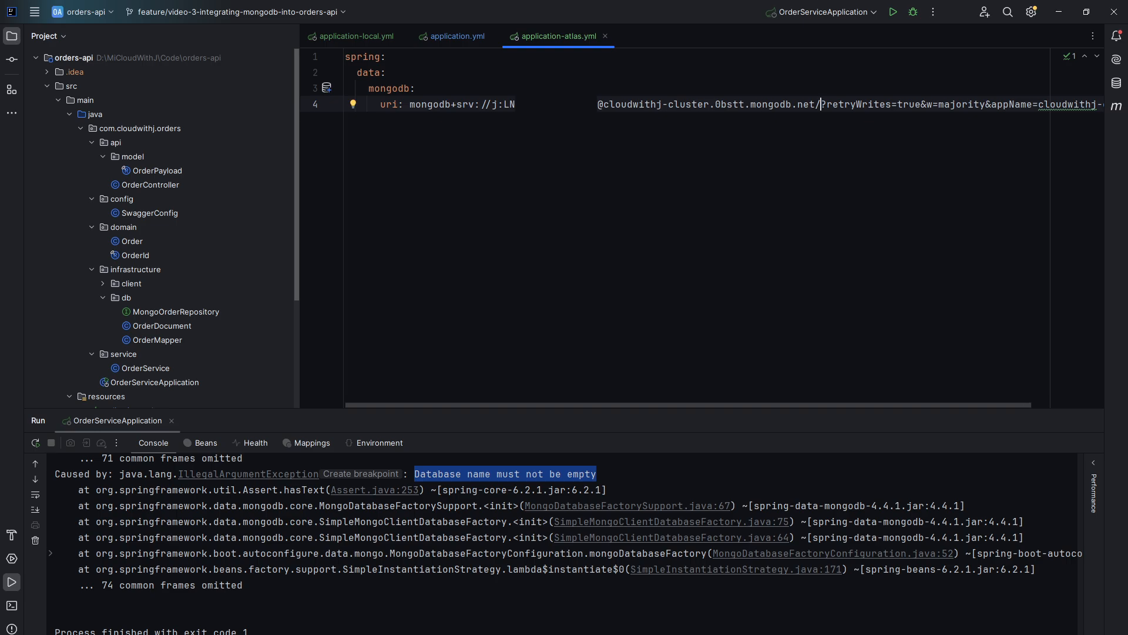
pyautogui.write('orders')
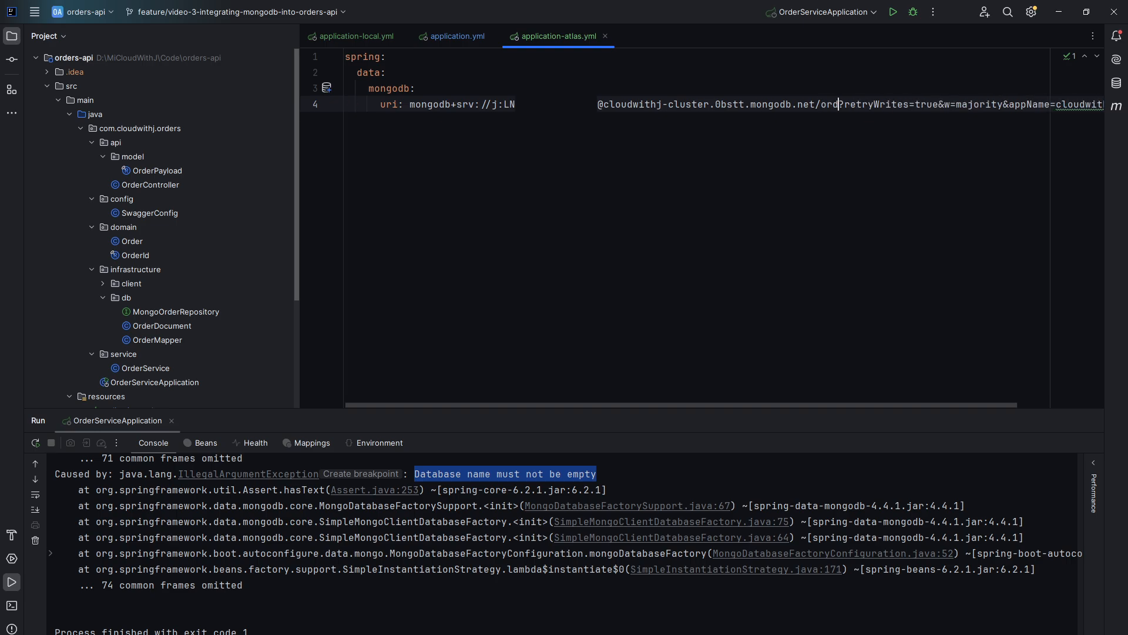
pyautogui.write('DB')
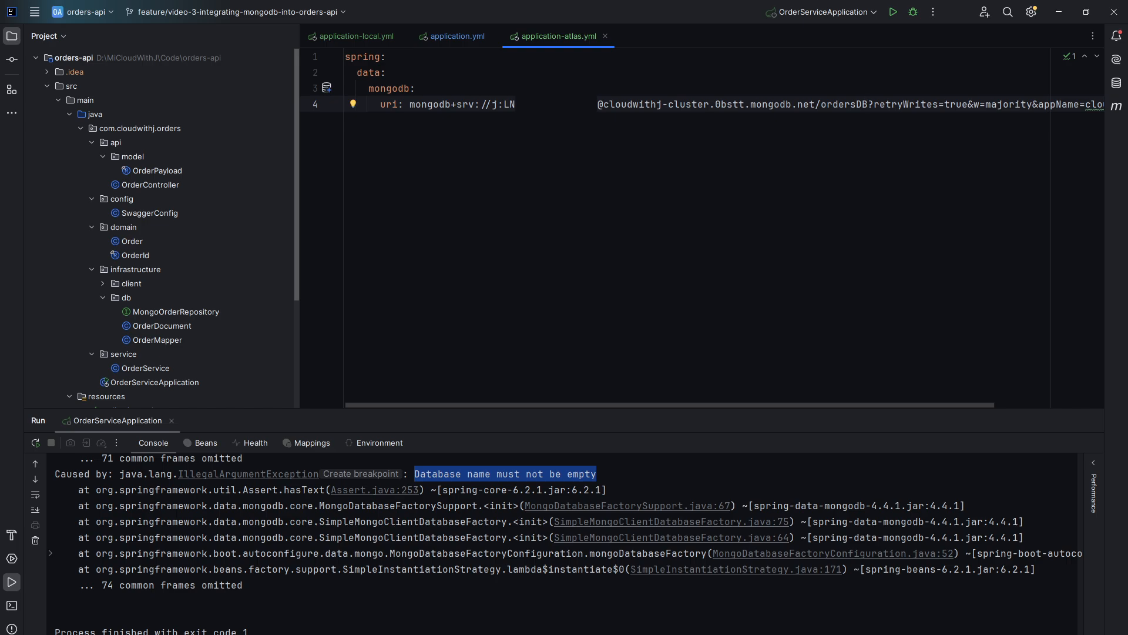
pyautogui.click(892, 12)
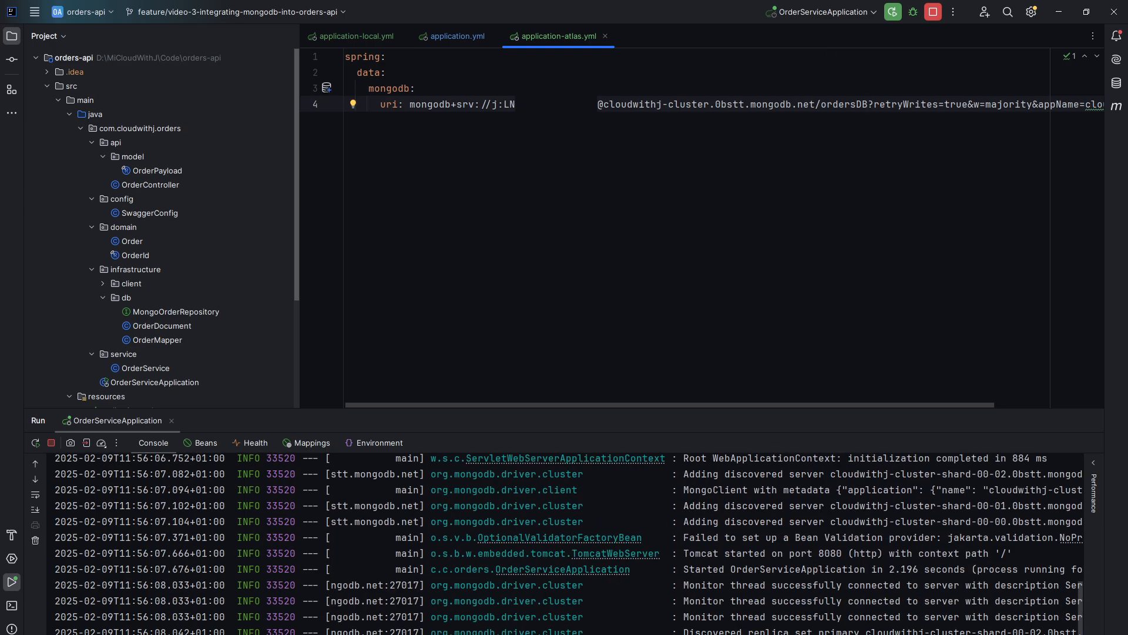
# - Execute the POST /api/v1/orders request in Swagger UI with the sample order body
pyautogui.moveTo(558, 408); pyautogui.dragTo(559, 270)
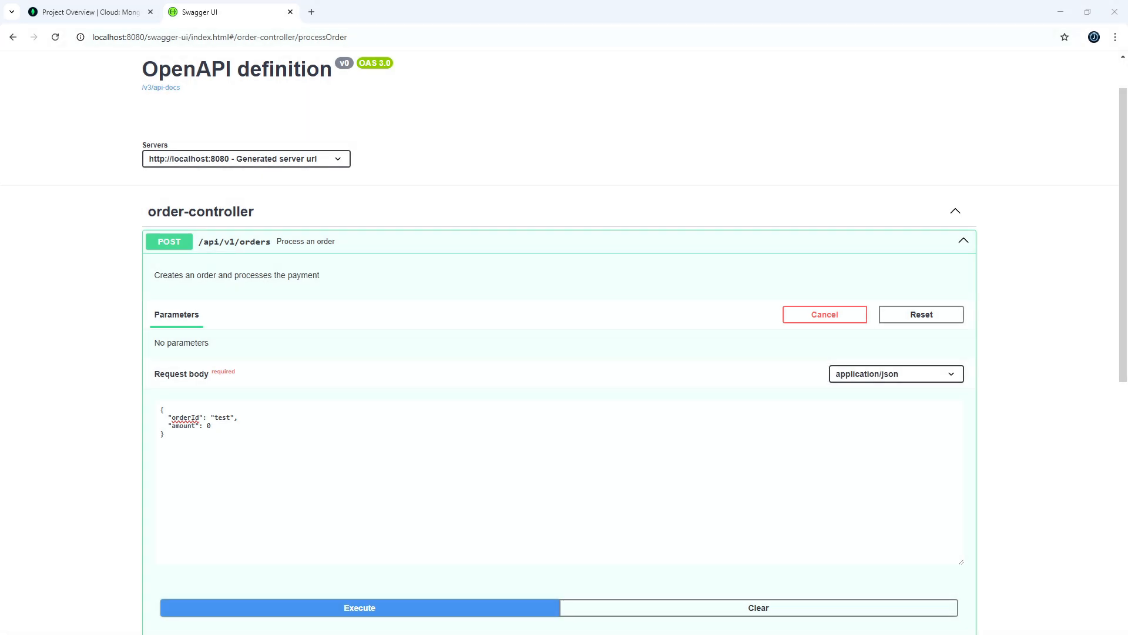
pyautogui.click(360, 608)
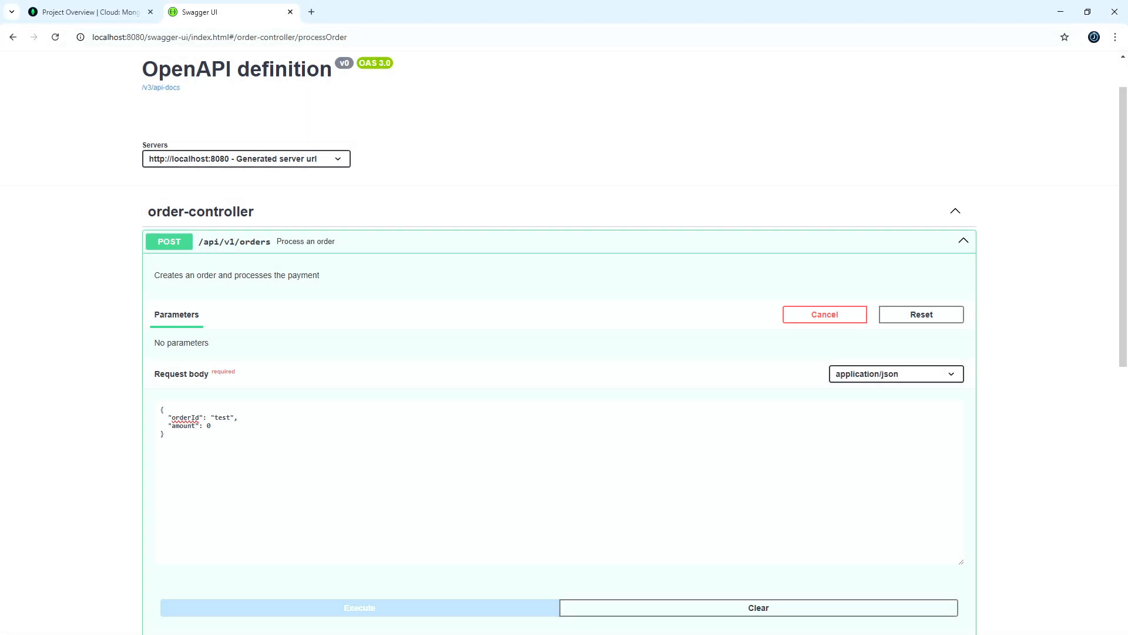
pyautogui.scroll(-4, 559, 353)
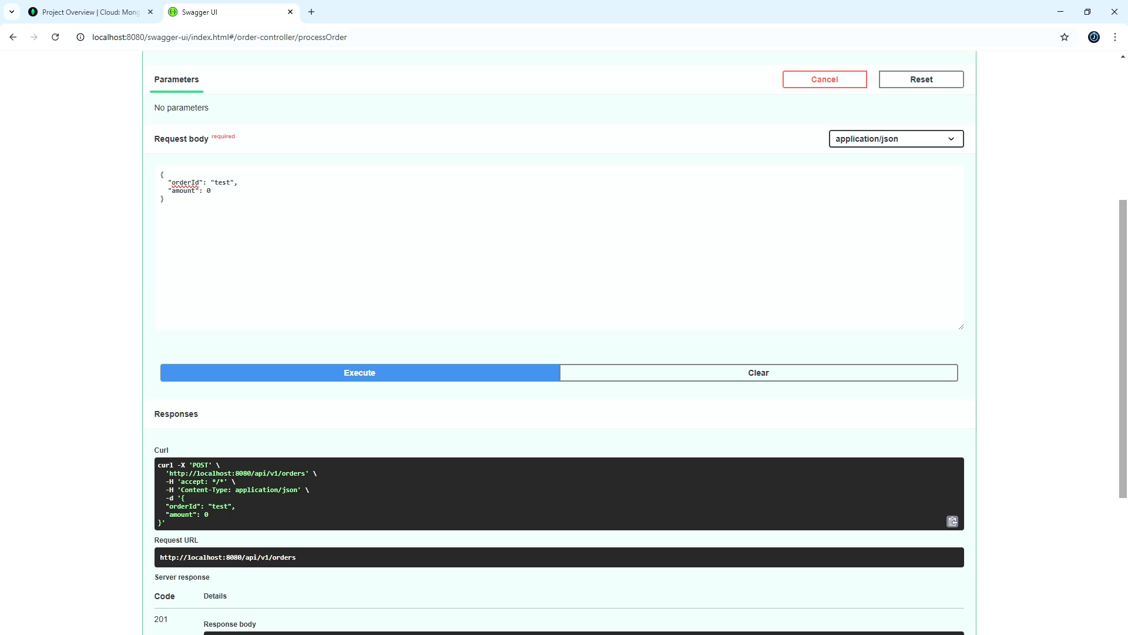
pyautogui.moveTo(1123, 348); pyautogui.dragTo(1123, 325)
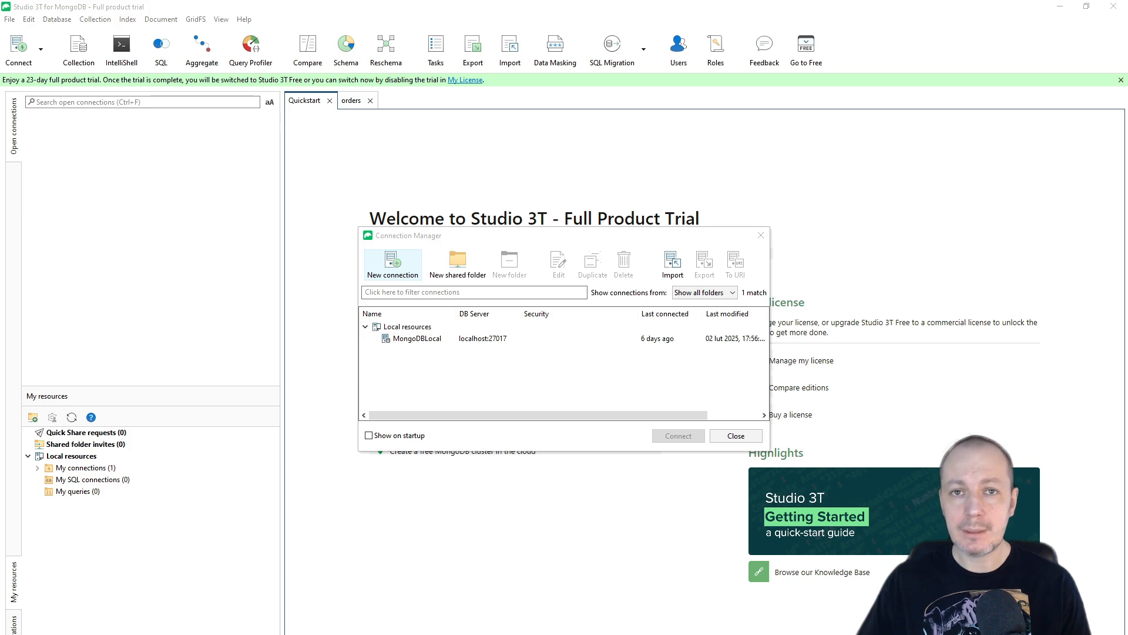
# - In Studio 3T, create a connection from the pasted Atlas connection string, name it MongoDBAtlas, save and open it
pyautogui.click(392, 264)
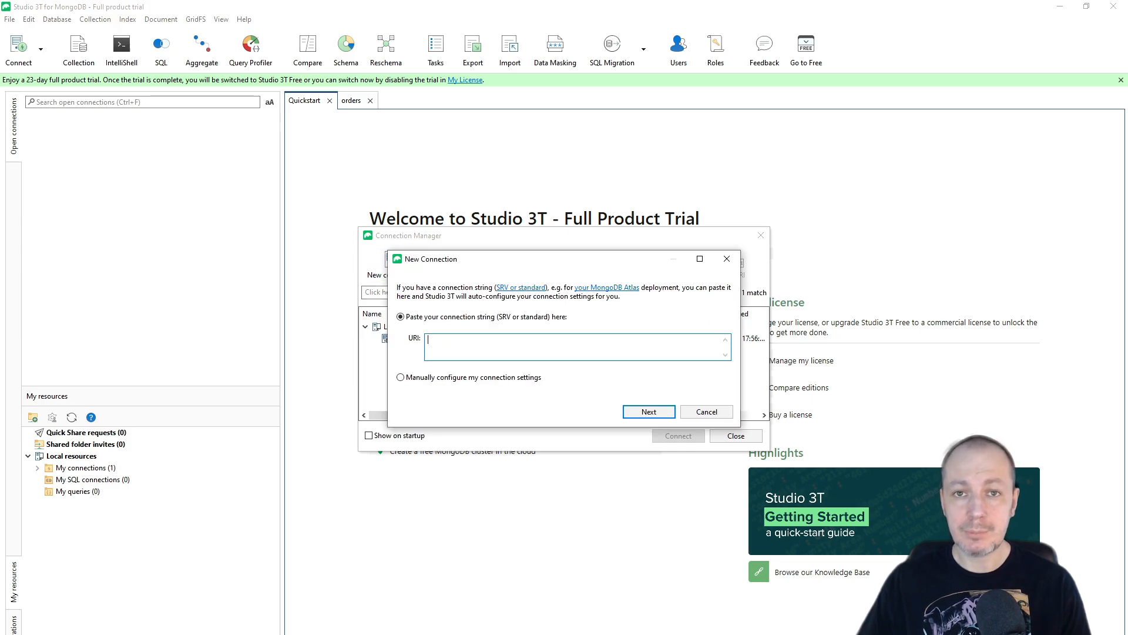
pyautogui.hotkey('ctrl', 'v')
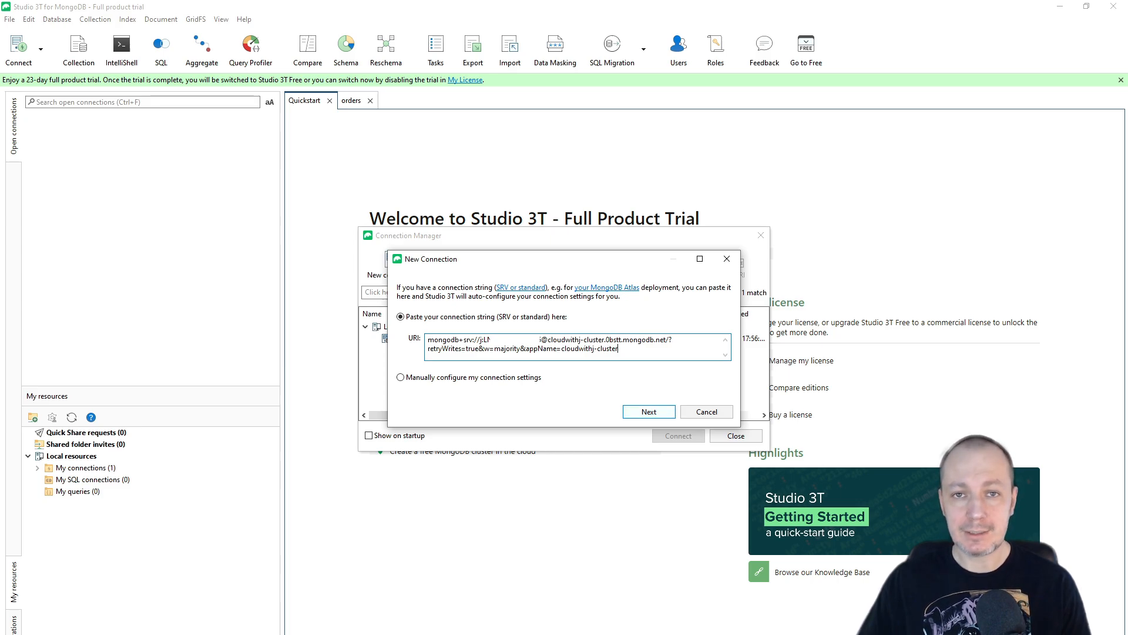
pyautogui.press('Return')
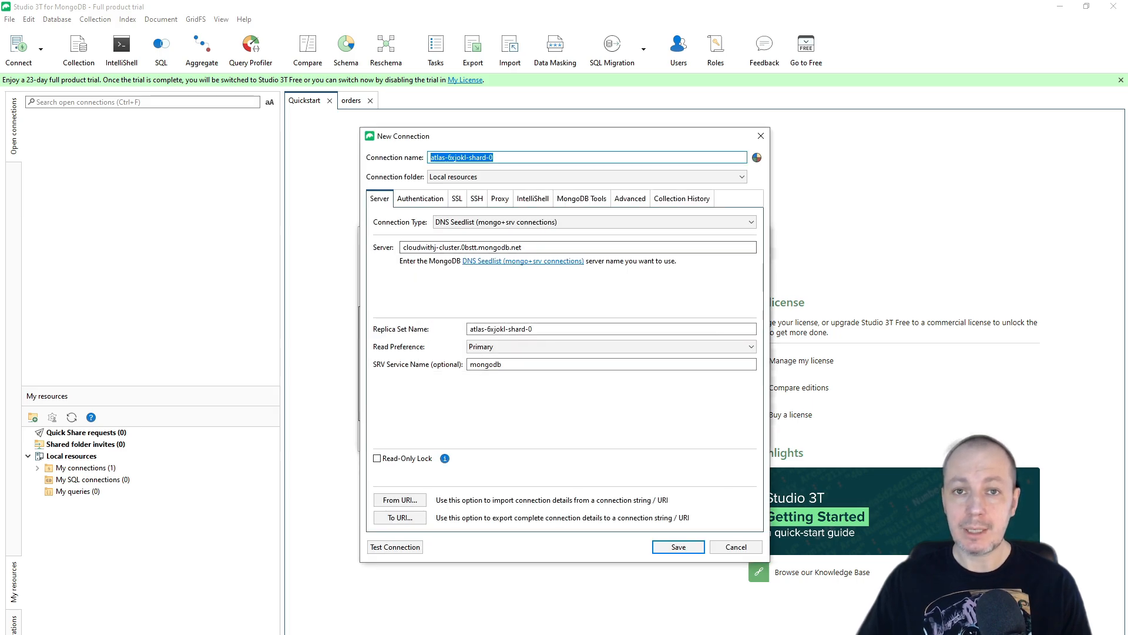
pyautogui.write('MongoDB')
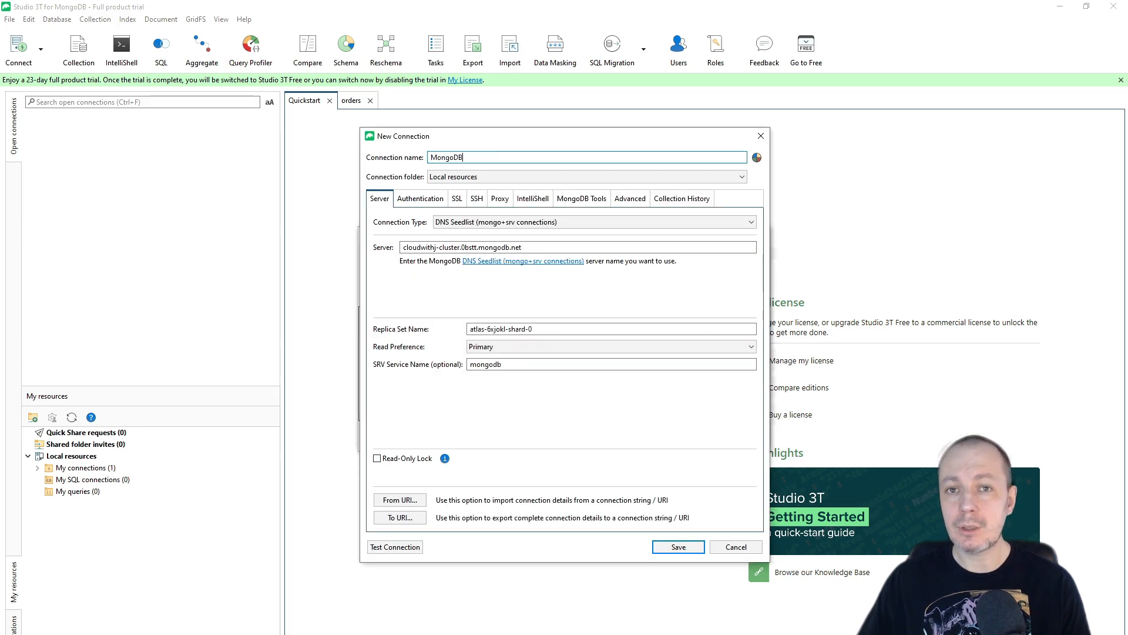
pyautogui.write('Atlas')
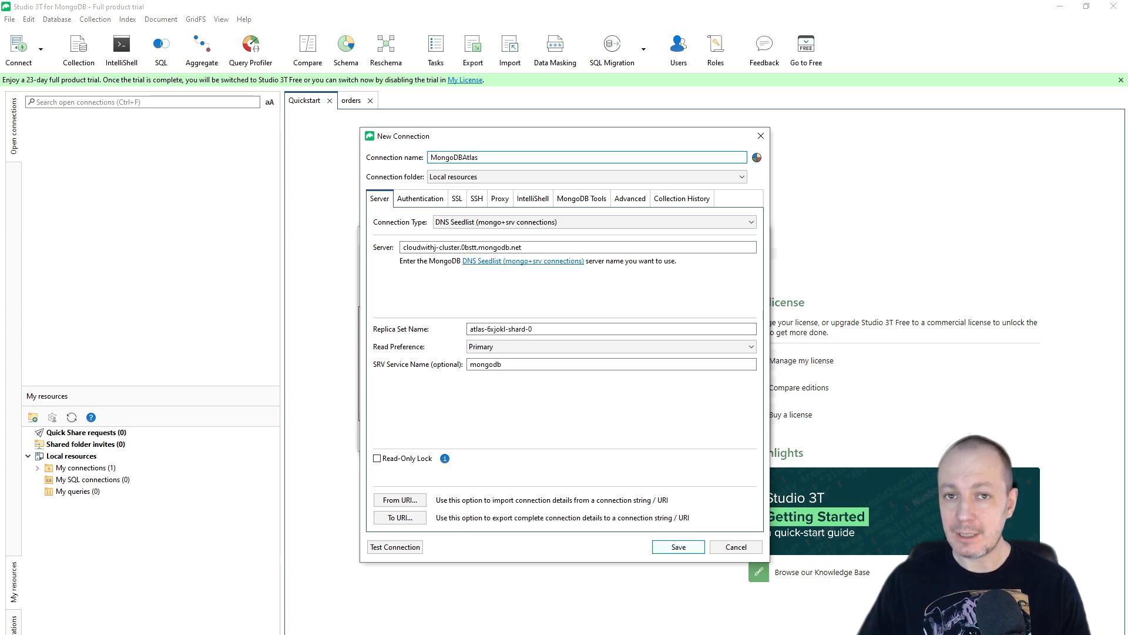
pyautogui.click(679, 547)
pyautogui.doubleClick(416, 349)
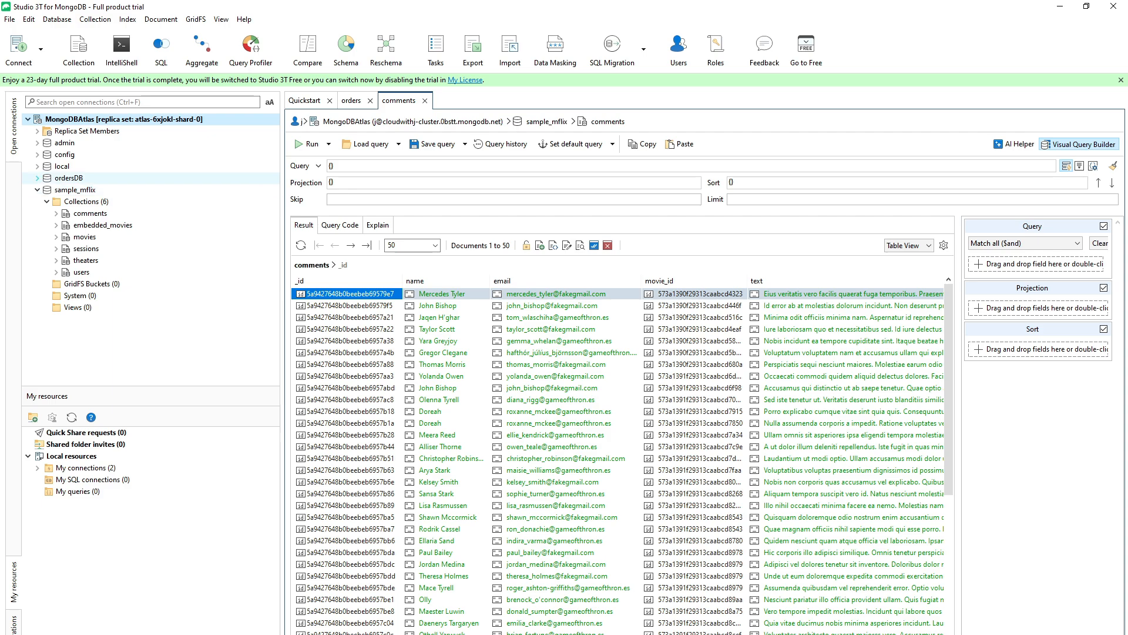
# - Open the orders collection of ordersDB and view its documents in JSON View
pyautogui.click(38, 178)
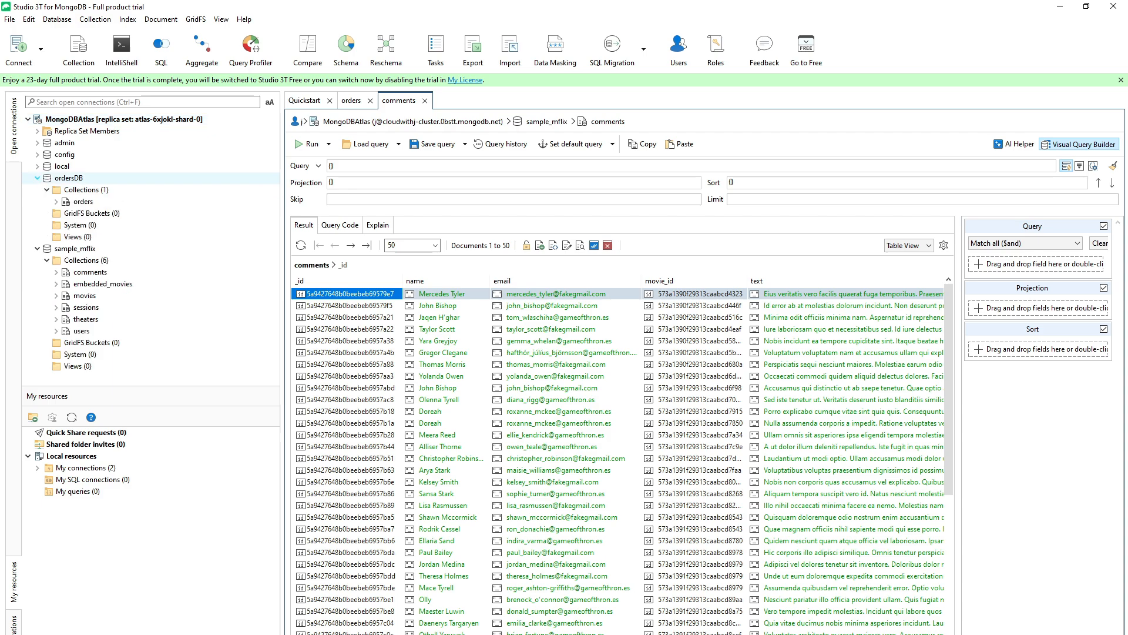
pyautogui.click(57, 201)
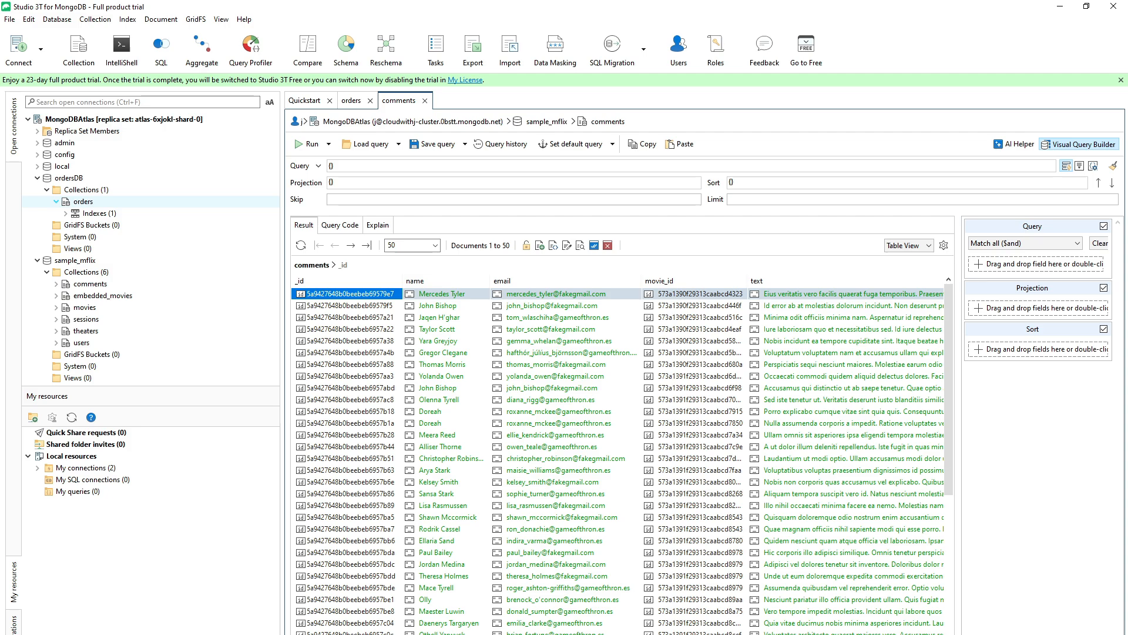
pyautogui.click(57, 201)
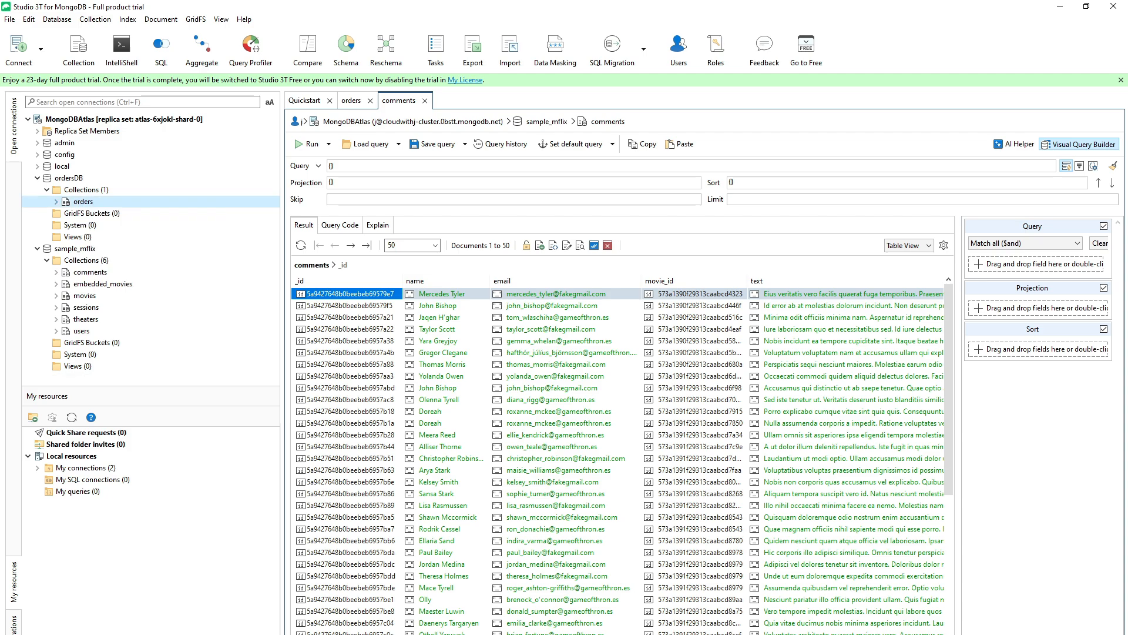
pyautogui.doubleClick(82, 201)
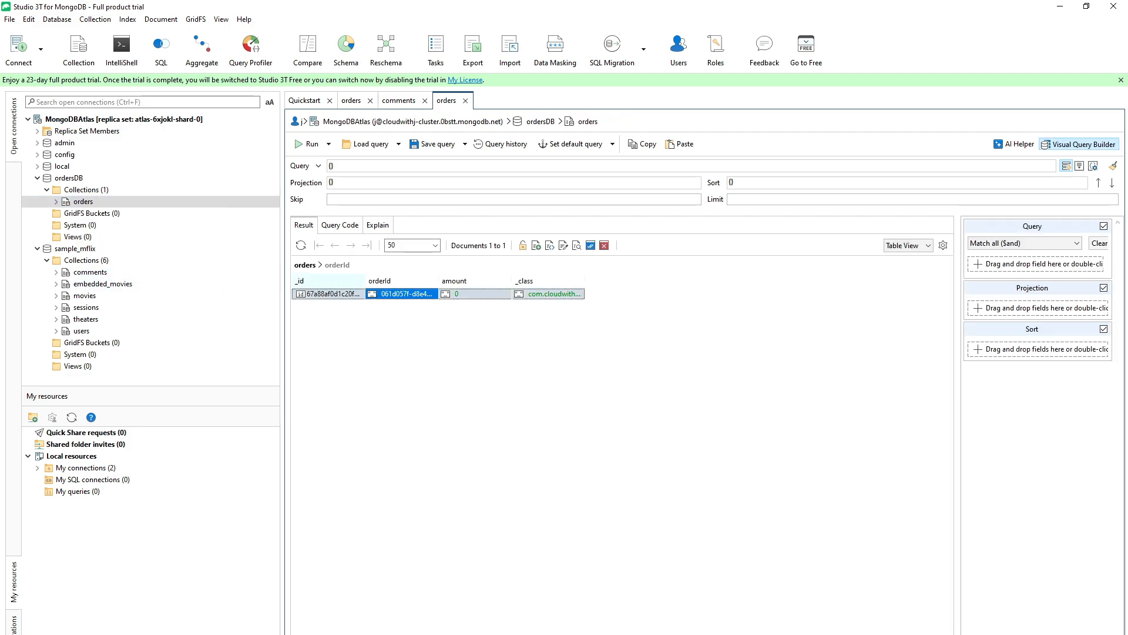
pyautogui.moveTo(439, 281); pyautogui.dragTo(548, 281)
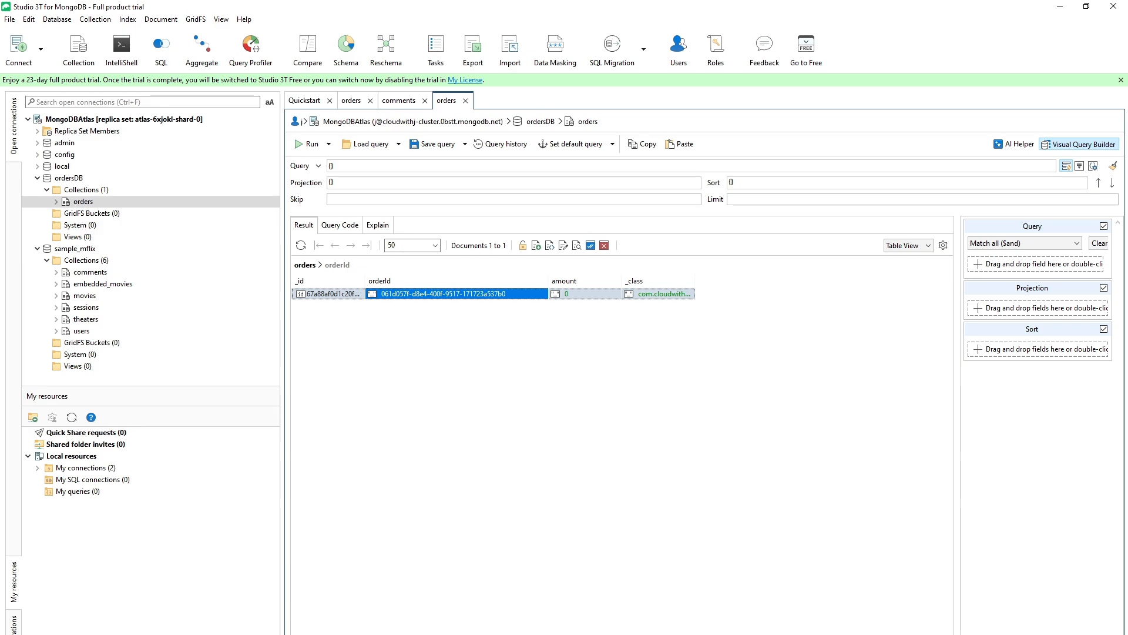
pyautogui.click(908, 246)
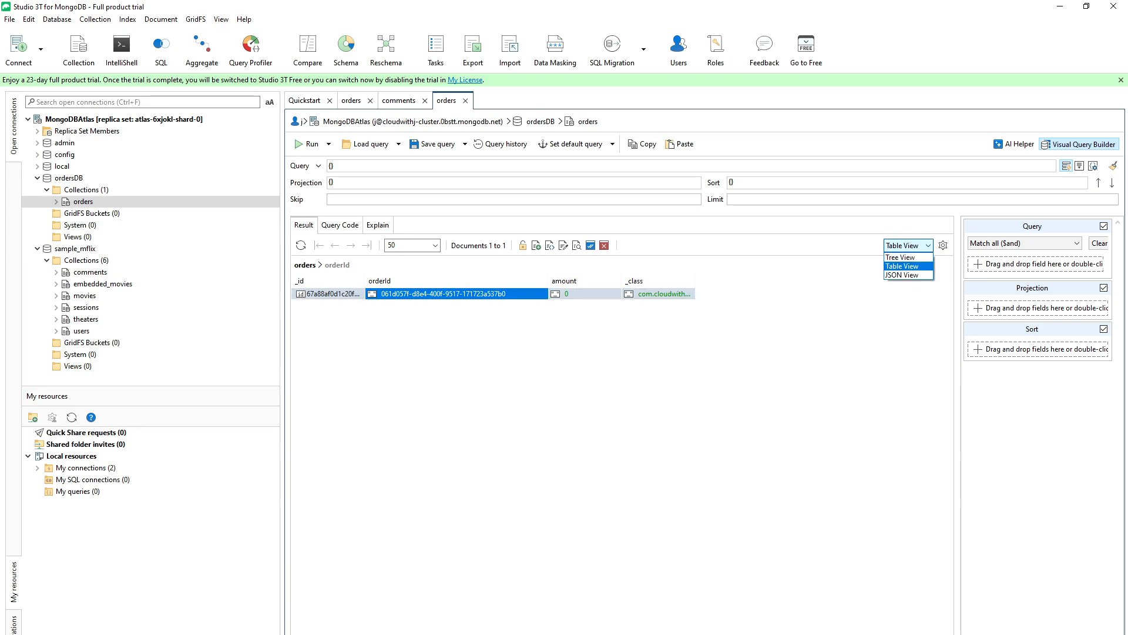
pyautogui.click(902, 275)
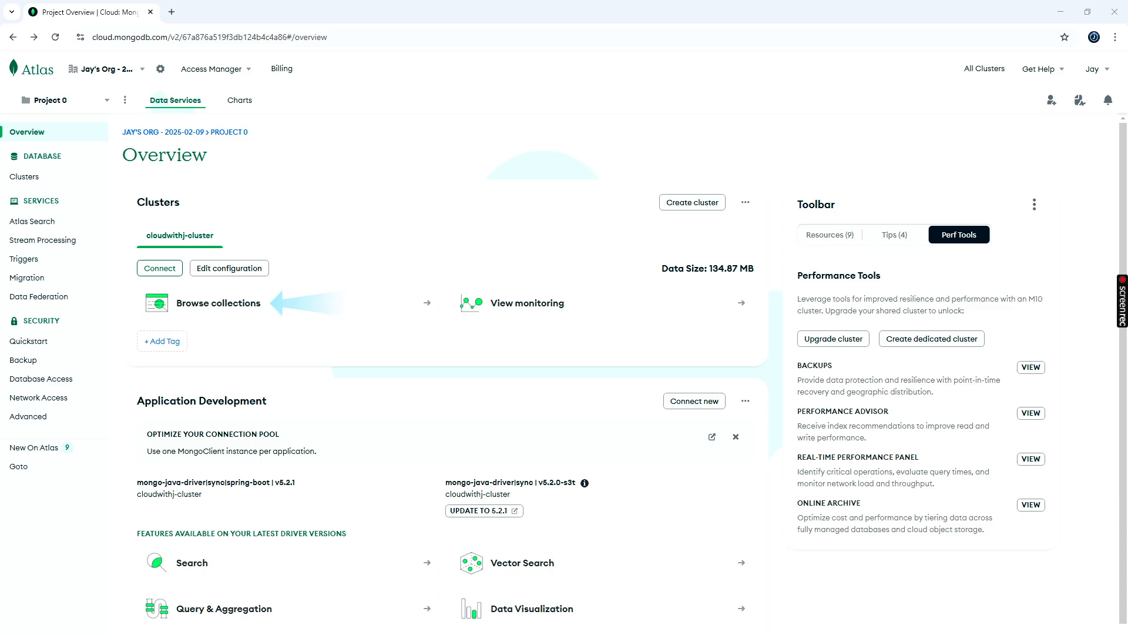
# - Examine the cluster's collections, overview and metrics in the Atlas web console
pyautogui.click(218, 303)
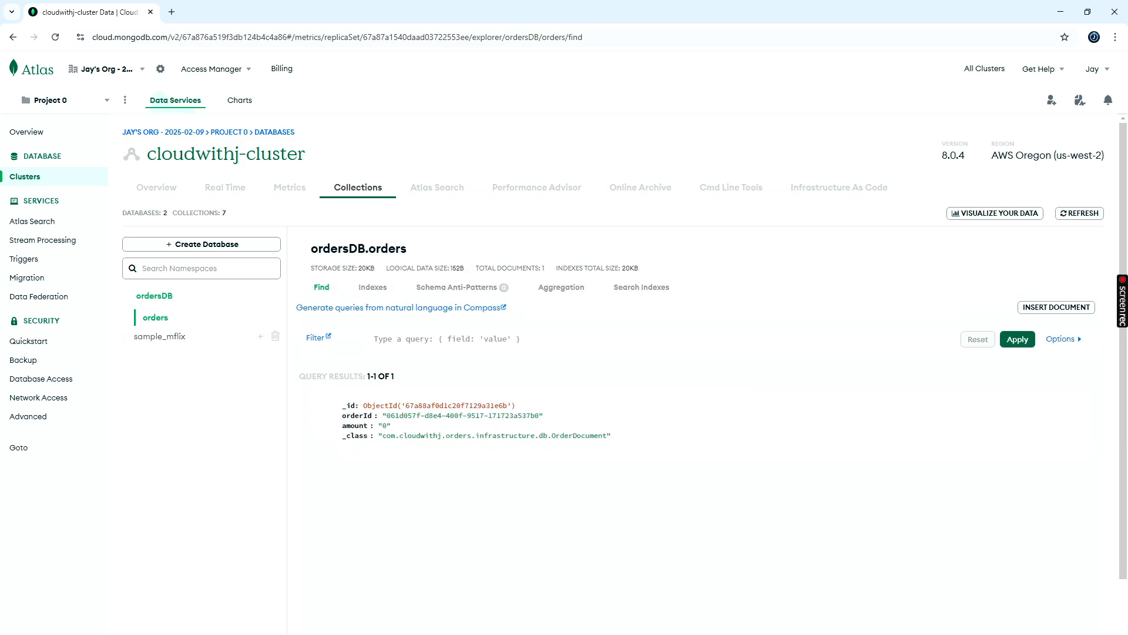
pyautogui.click(159, 336)
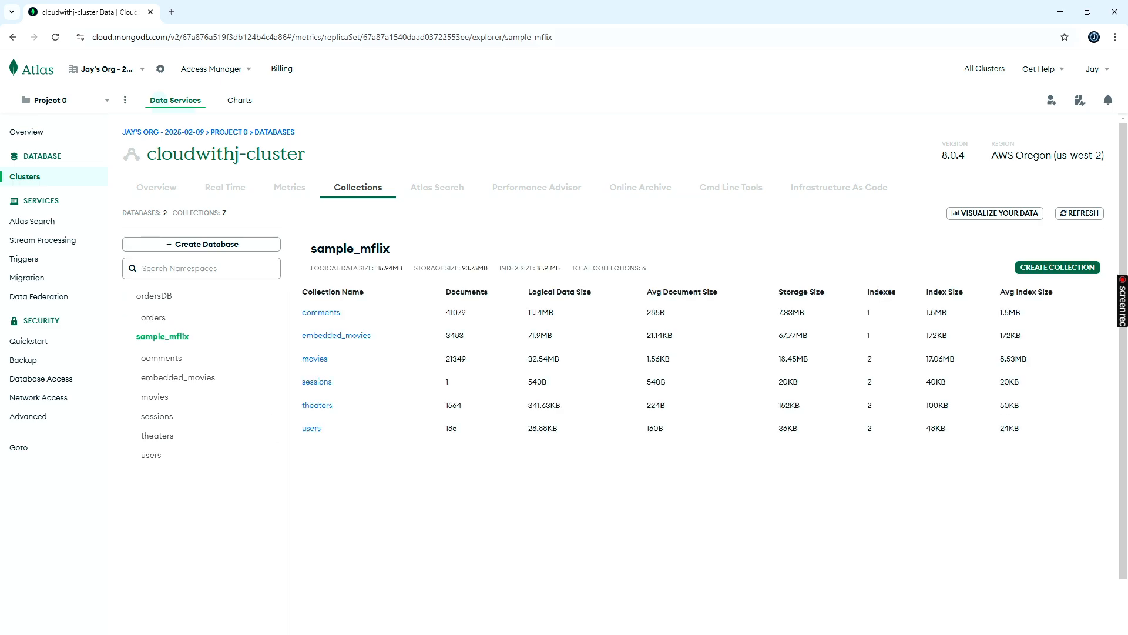
pyautogui.click(154, 317)
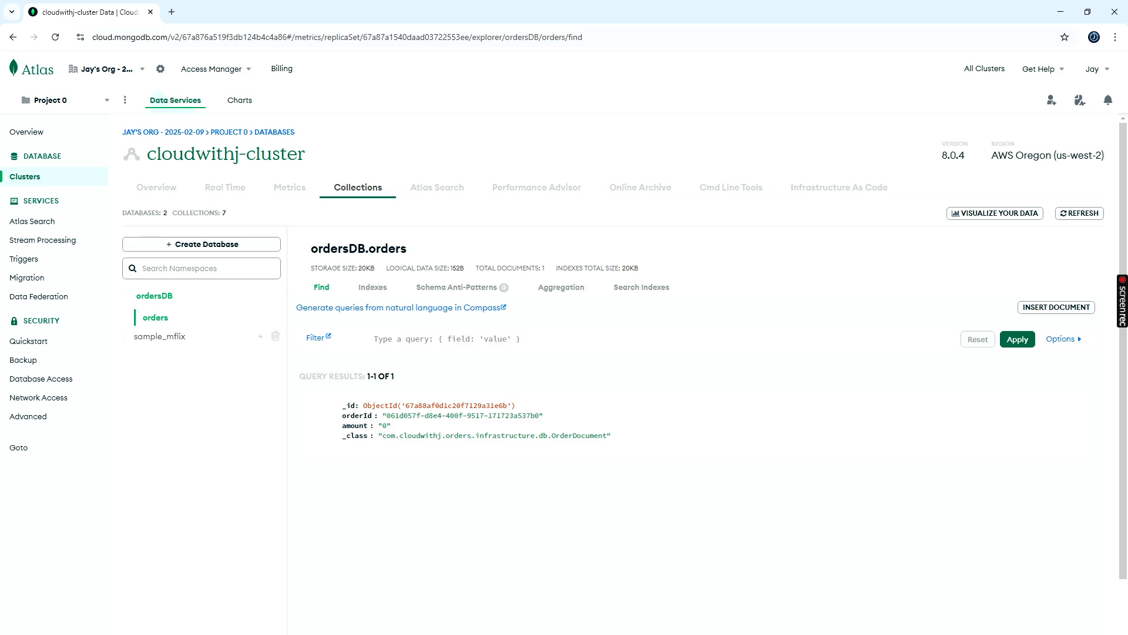
pyautogui.click(156, 187)
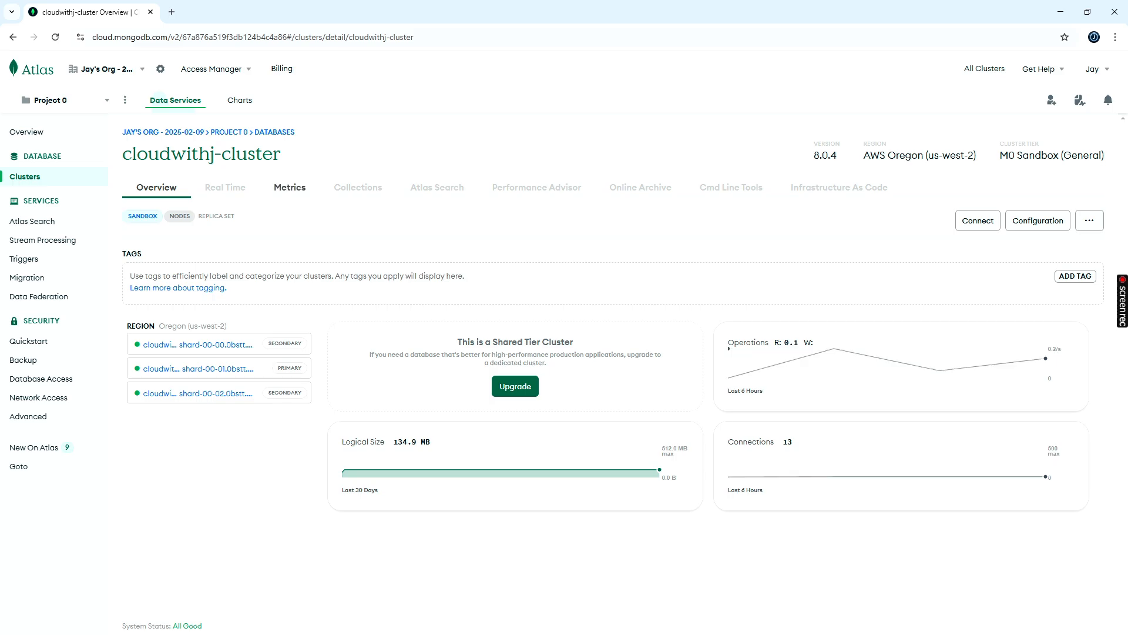
pyautogui.click(290, 187)
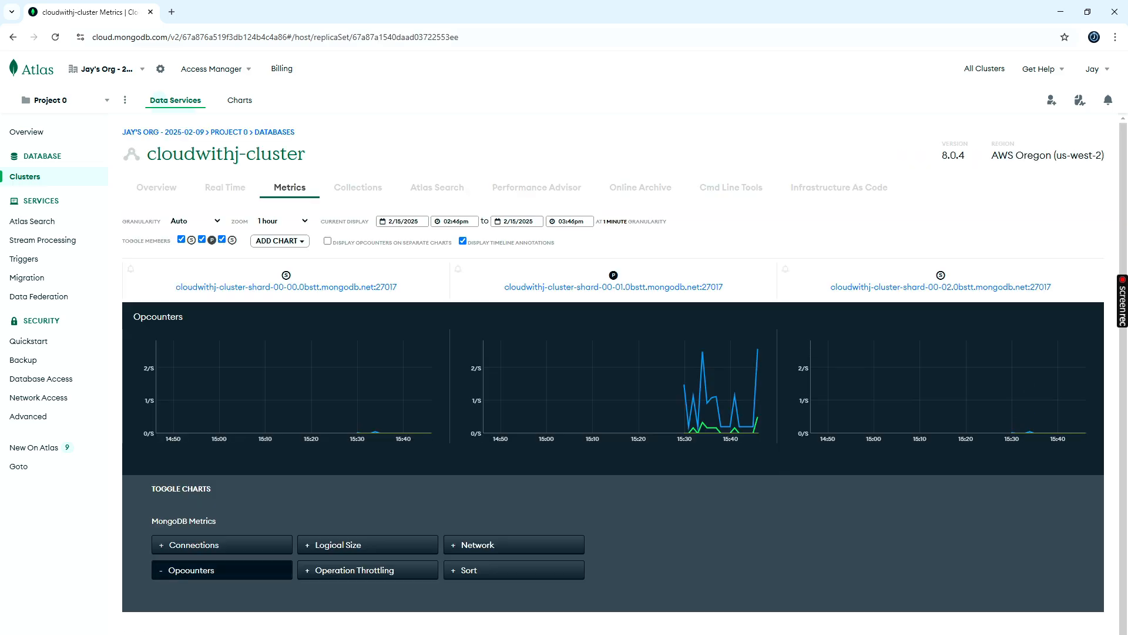